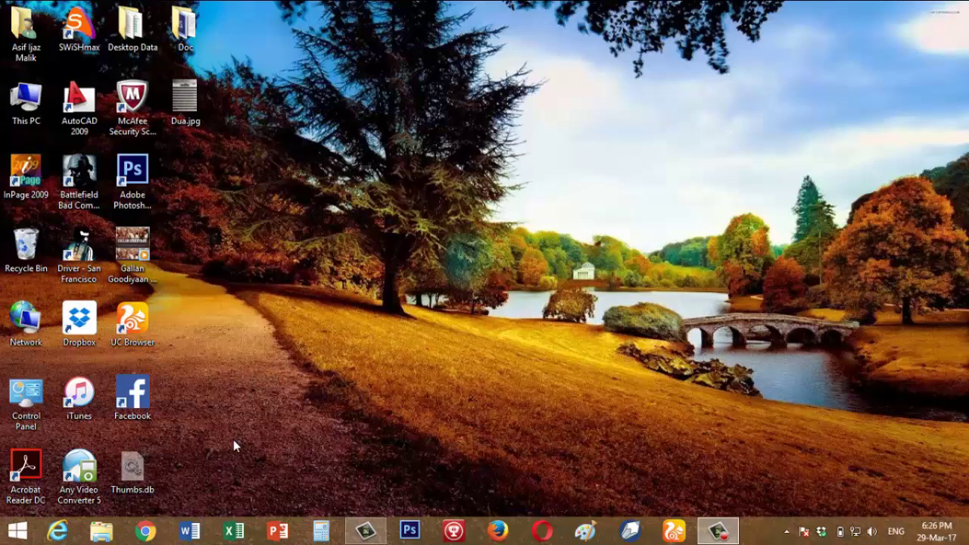
Step: Start Microsoft Word and create a new blank document
left_click(190, 531)
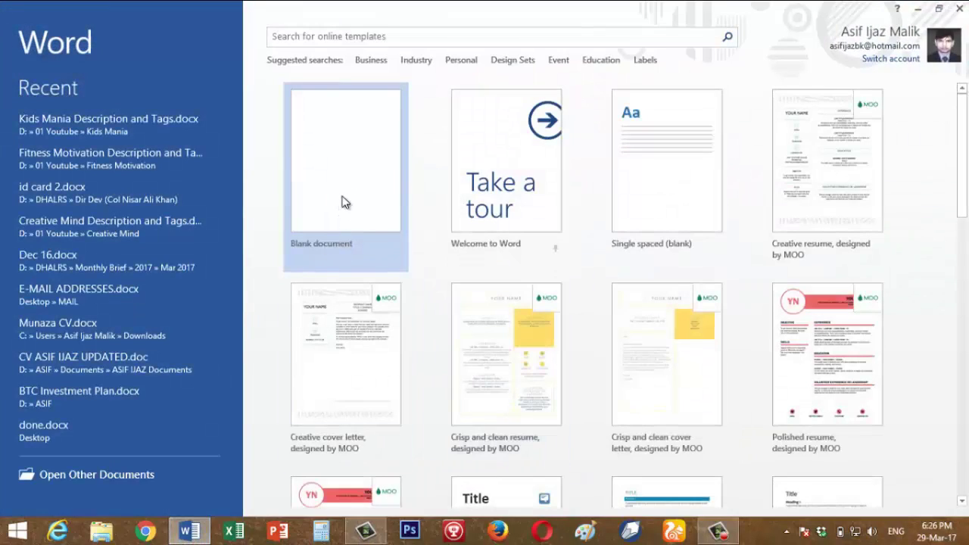
left_click(342, 198)
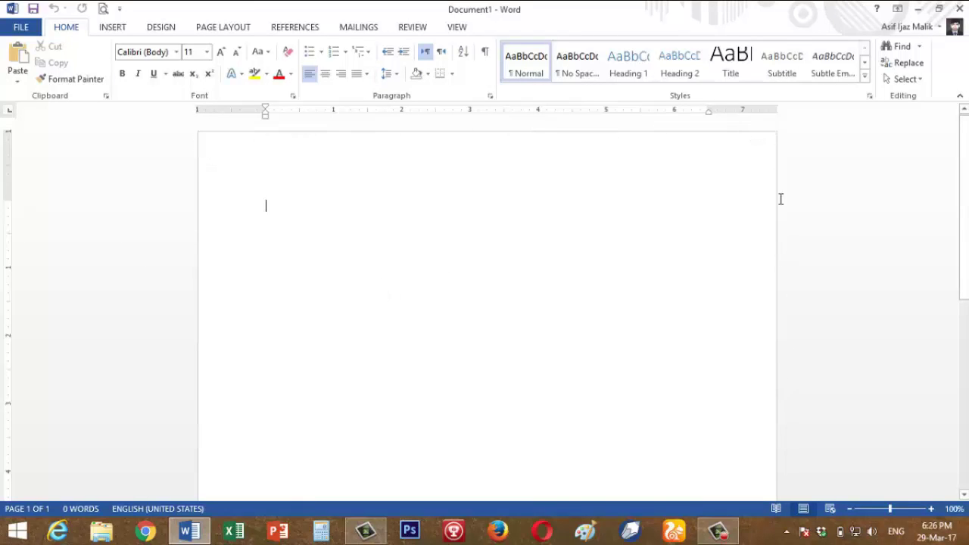
Step: Examine the blank page, the ribbon's Design and Home commands, and the ribbon display options
scroll(371, 280, "down", 2)
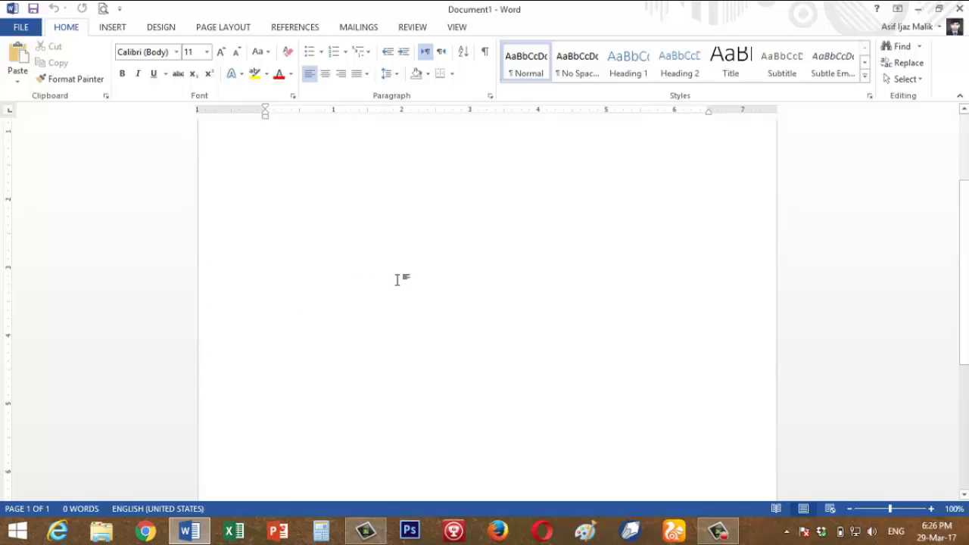
scroll(704, 197, "up", 2)
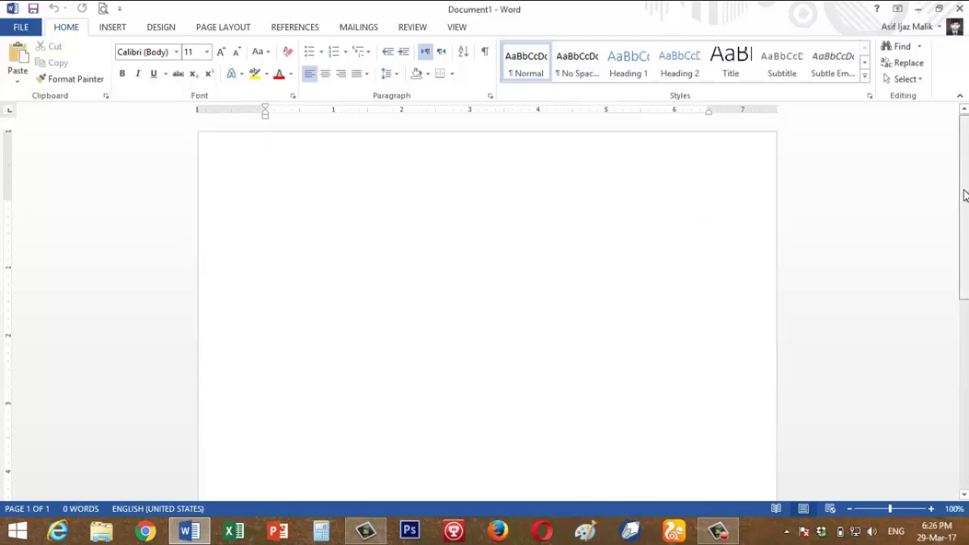
left_click_drag(966, 197, 967, 296)
scroll(915, 151, "up", 5)
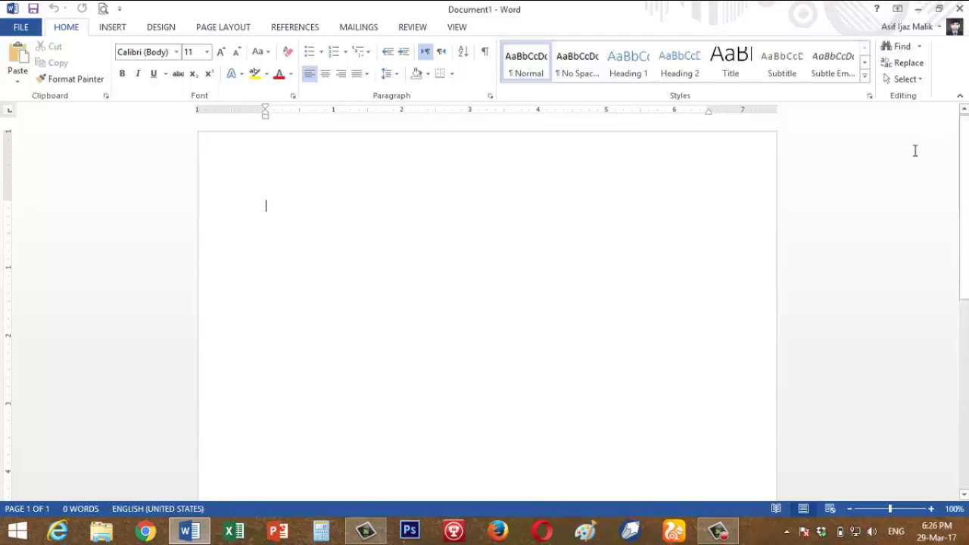
left_click_drag(965, 143, 965, 111)
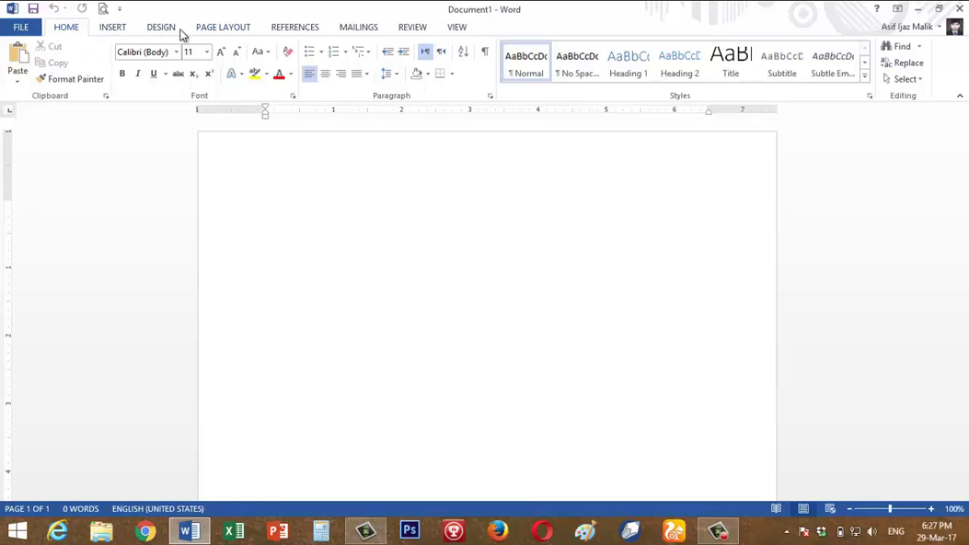
scroll(117, 30, "down", 2)
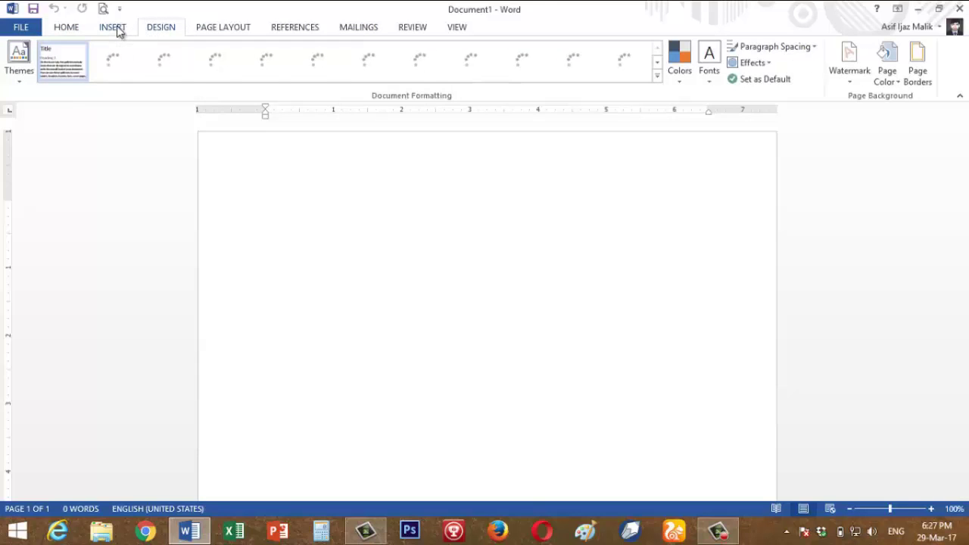
scroll(80, 30, "up", 2)
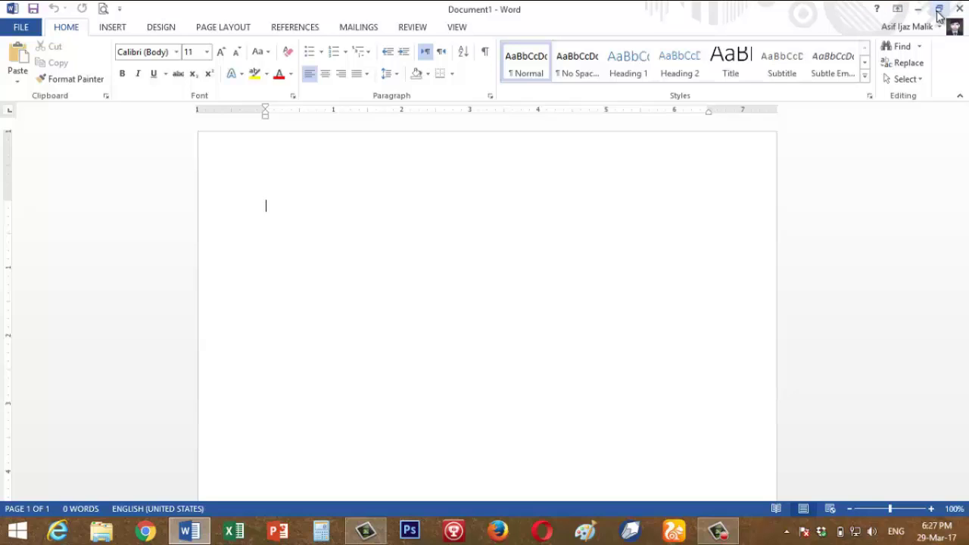
left_click(898, 15)
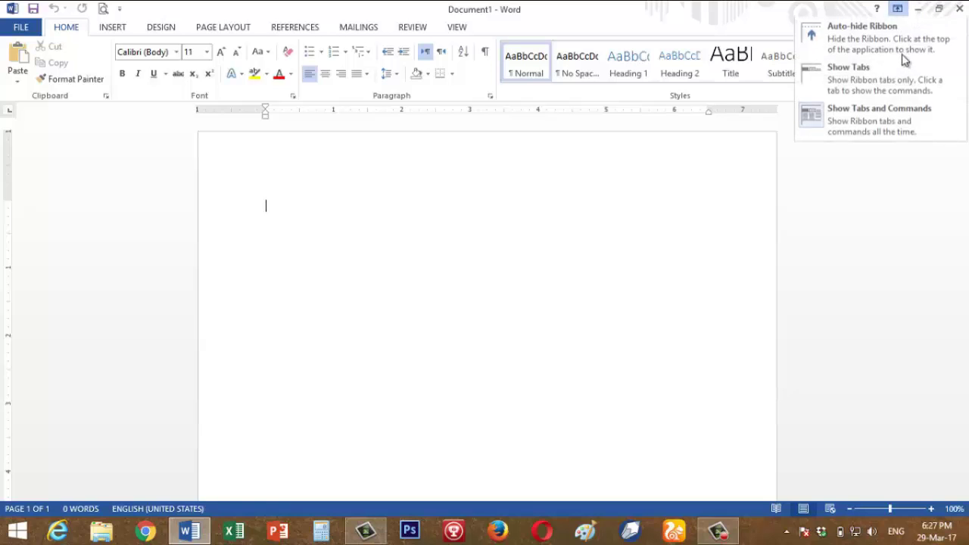
left_click(809, 8)
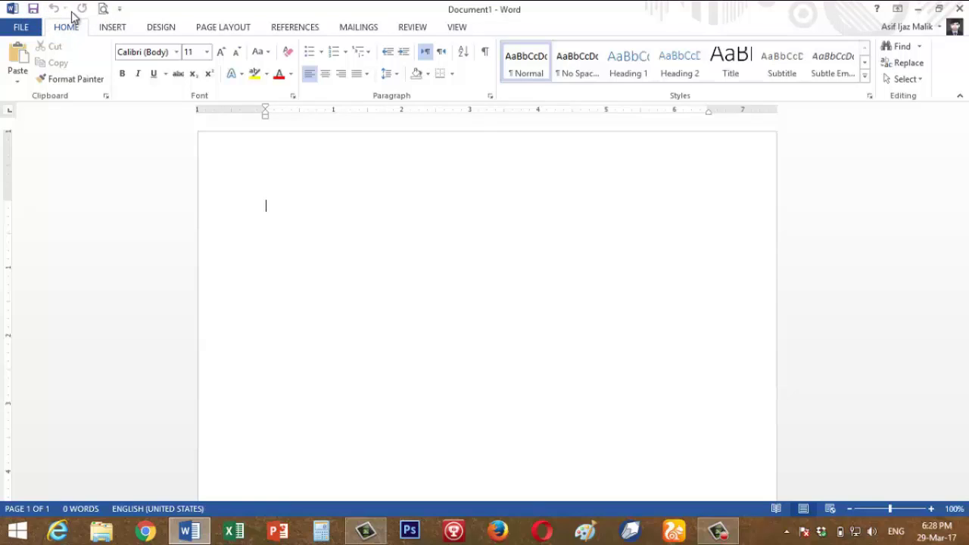
Step: Add the New command to the Quick Access Toolbar and test it by creating and closing a blank document
left_click(119, 11)
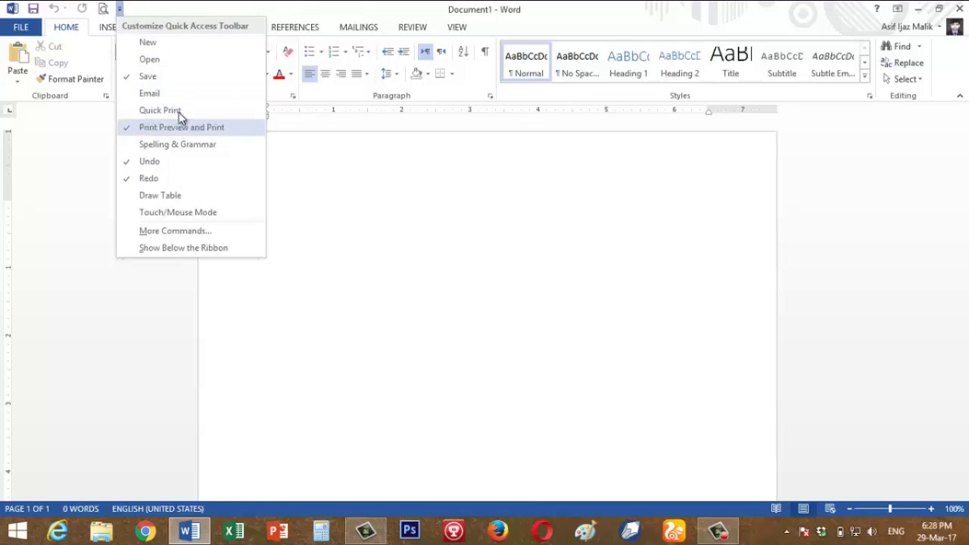
left_click(169, 46)
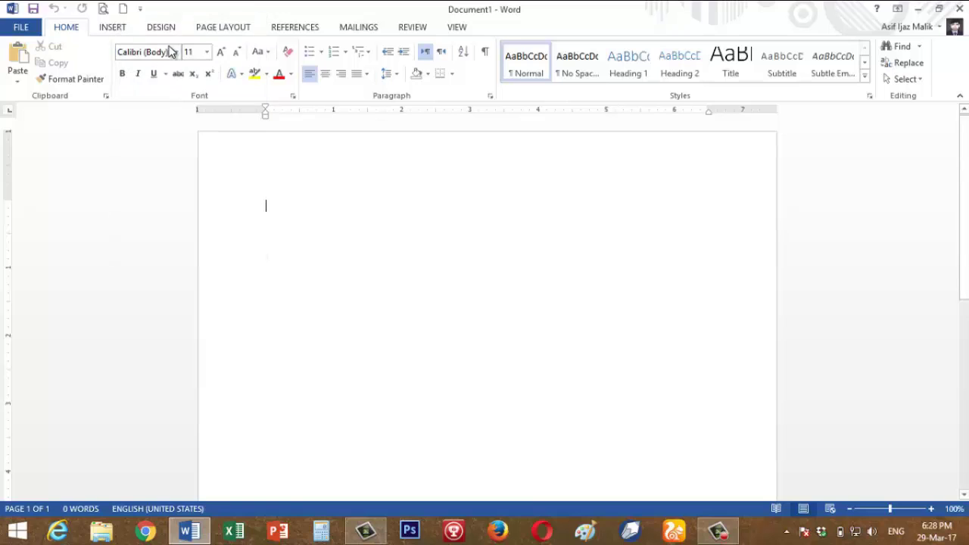
left_click(123, 11)
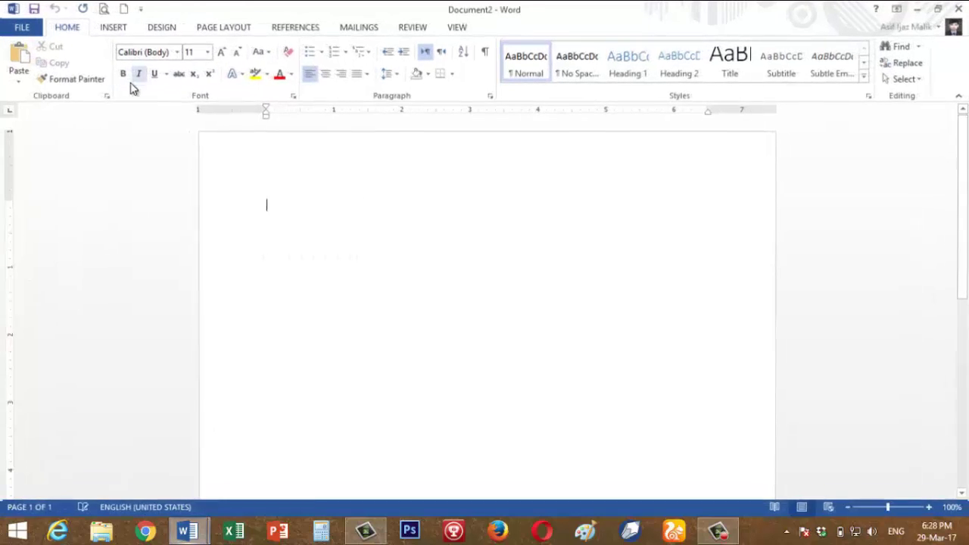
left_click(960, 9)
left_click(141, 9)
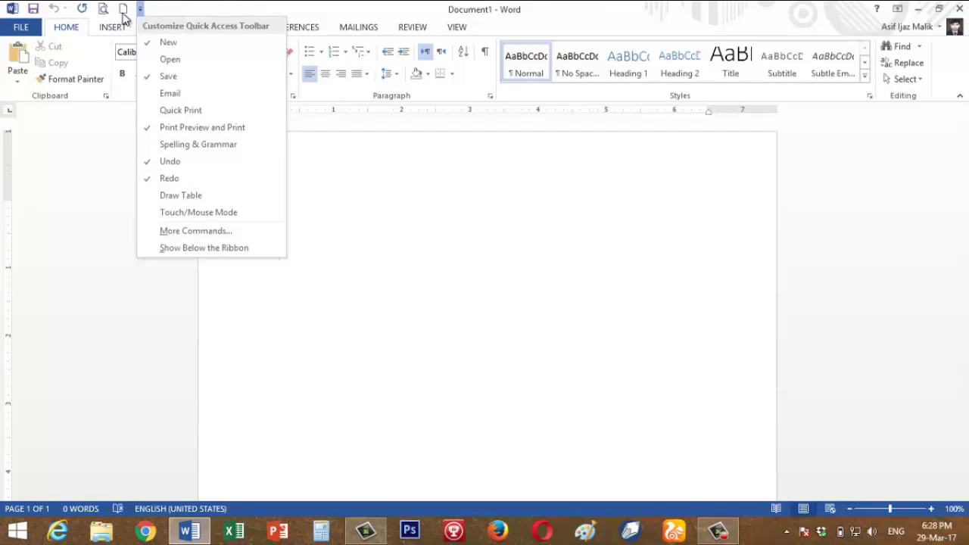
left_click(77, 188)
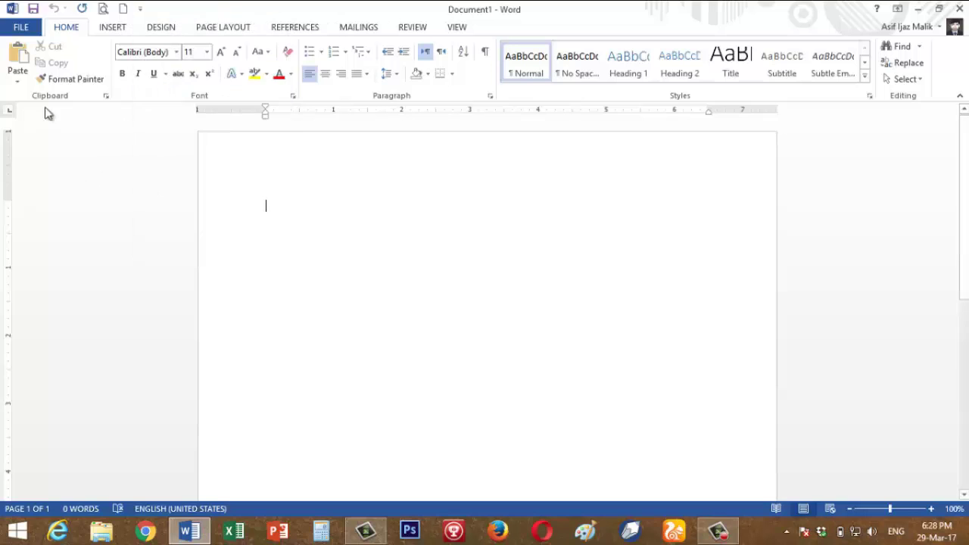
Step: Add the Open command to the Quick Access Toolbar and try it, returning to the document without opening a file
left_click(25, 30)
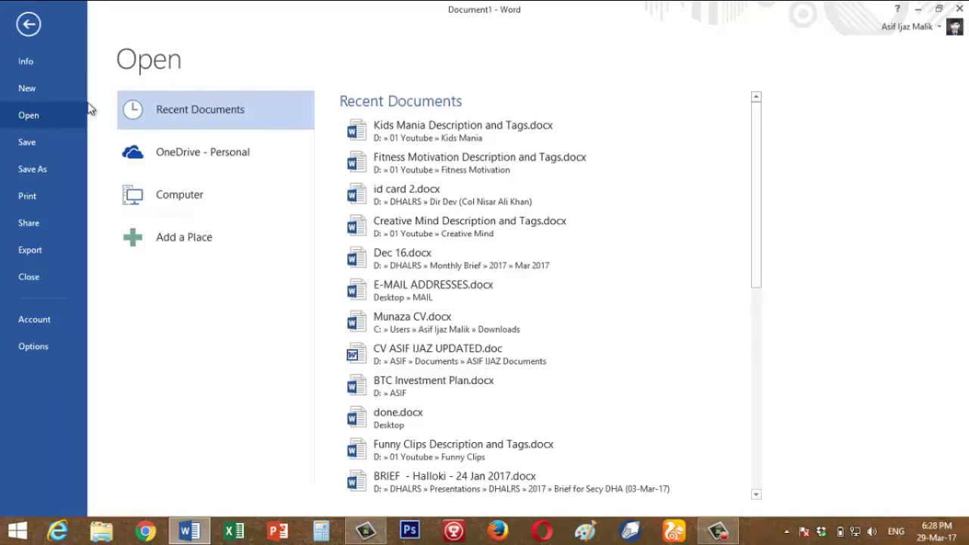
left_click(35, 28)
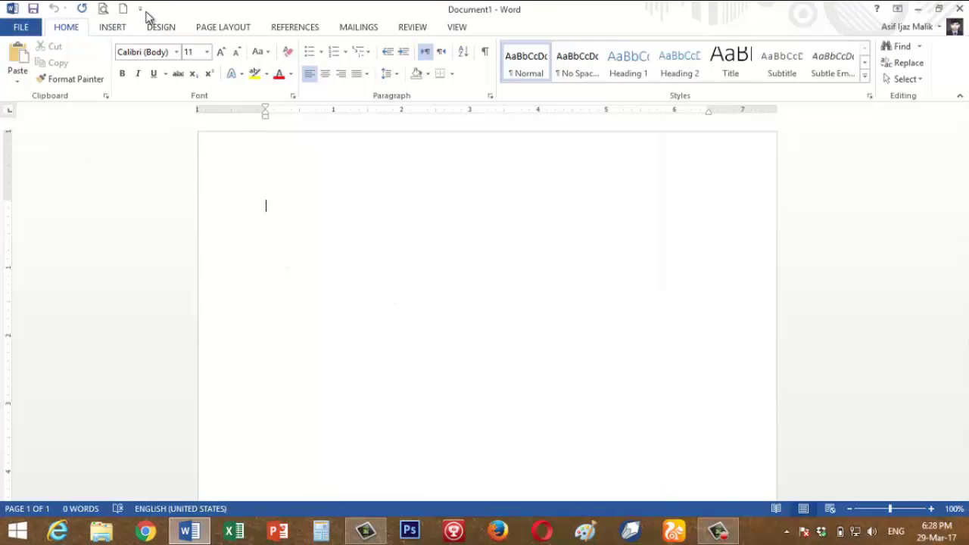
left_click(140, 9)
left_click(169, 57)
left_click(143, 11)
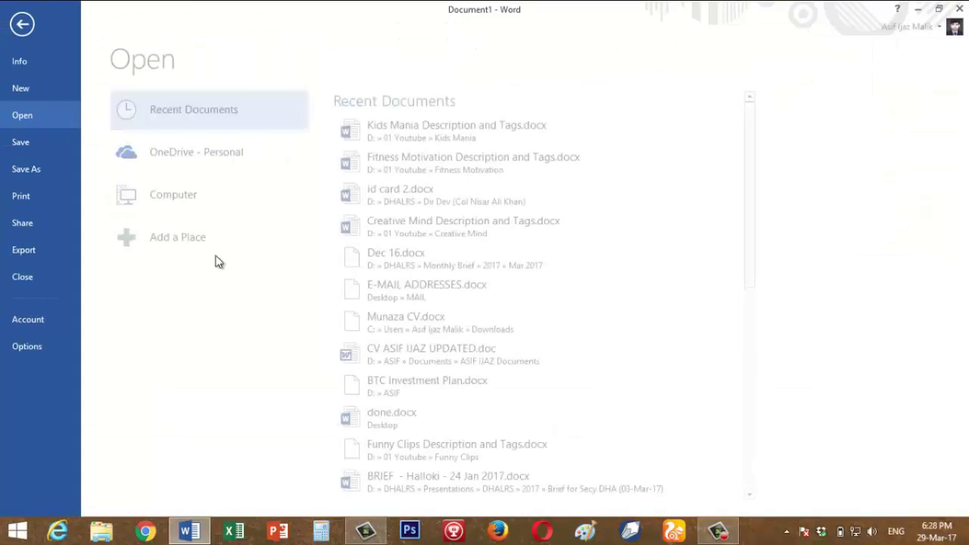
left_click(29, 33)
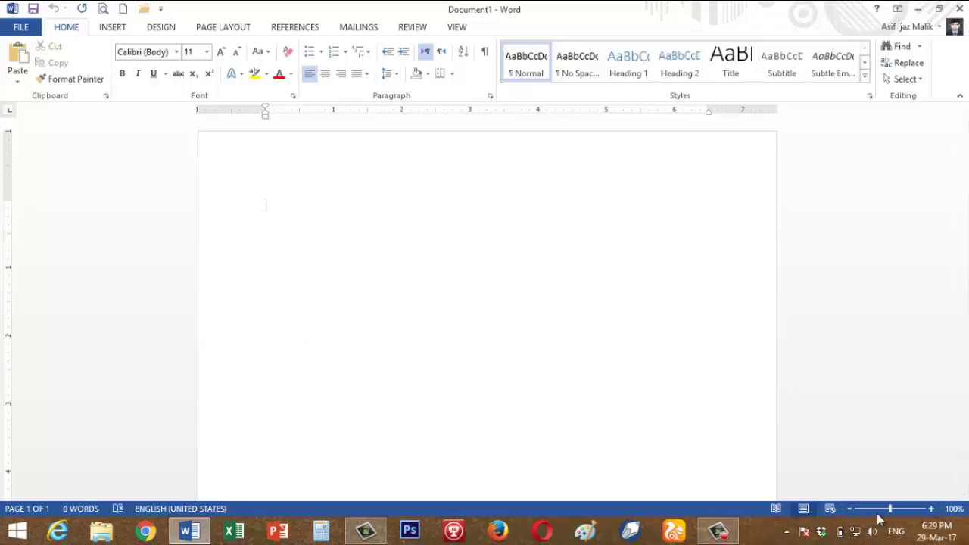
Step: Enlarge the document's zoom level to 130%
left_click(933, 509)
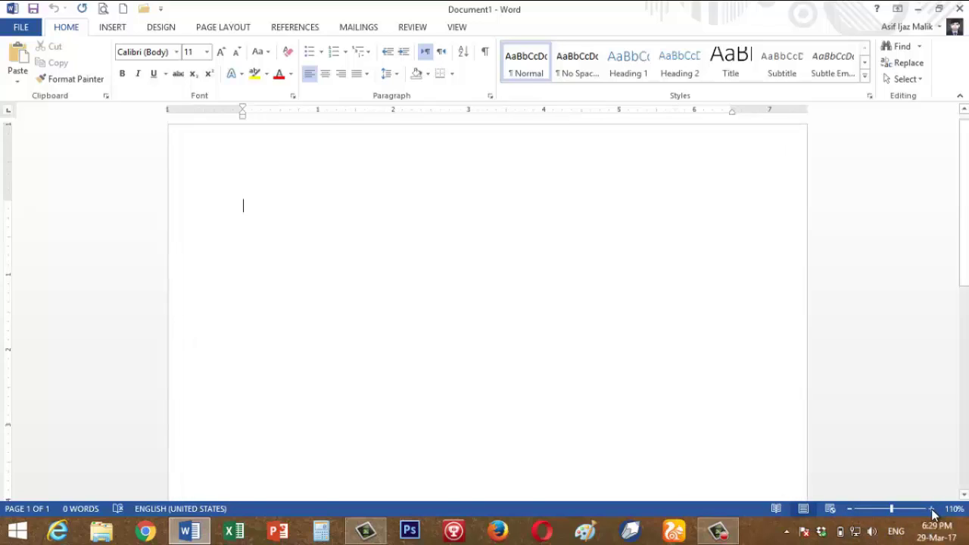
left_click(932, 509)
left_click(933, 509)
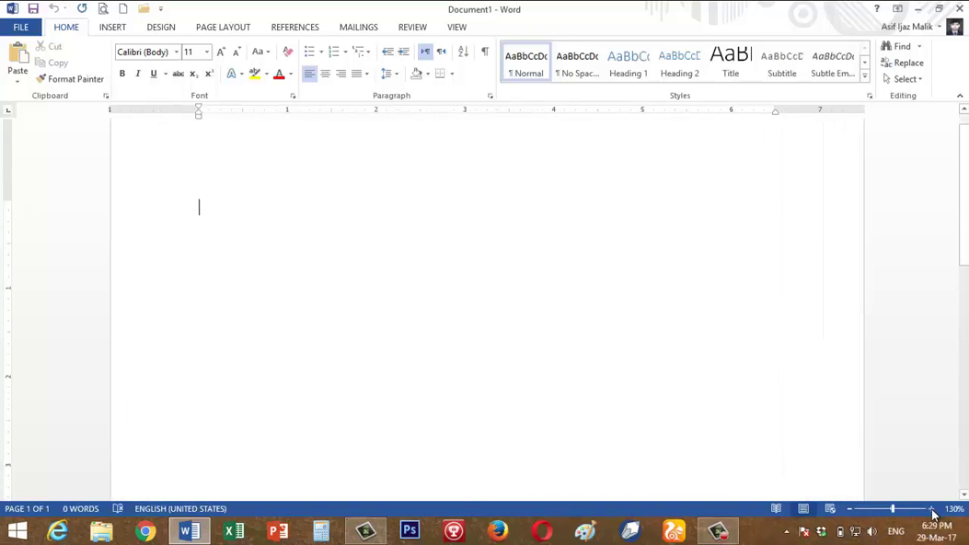
Step: Reduce the document's zoom level to 30% to view the whole page in miniature
left_click(849, 509)
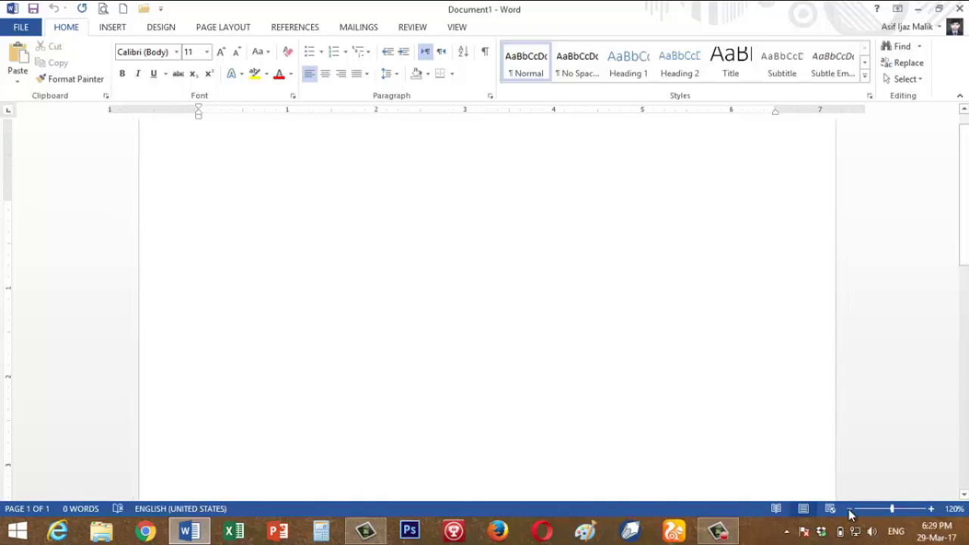
left_click(850, 509)
left_click(850, 509)
left_click(849, 508)
left_click(849, 509)
left_click(850, 509)
left_click(850, 509)
left_click(850, 509)
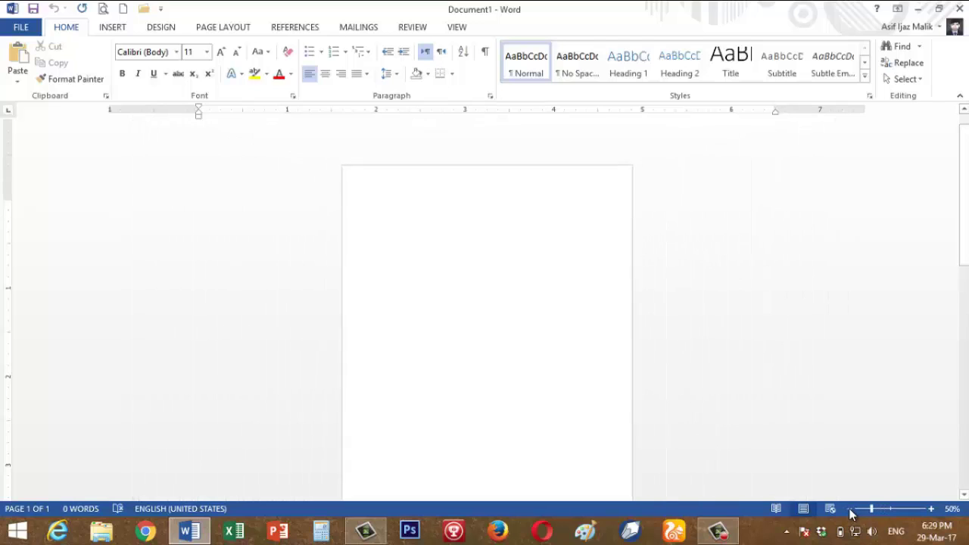
left_click(850, 509)
left_click(849, 509)
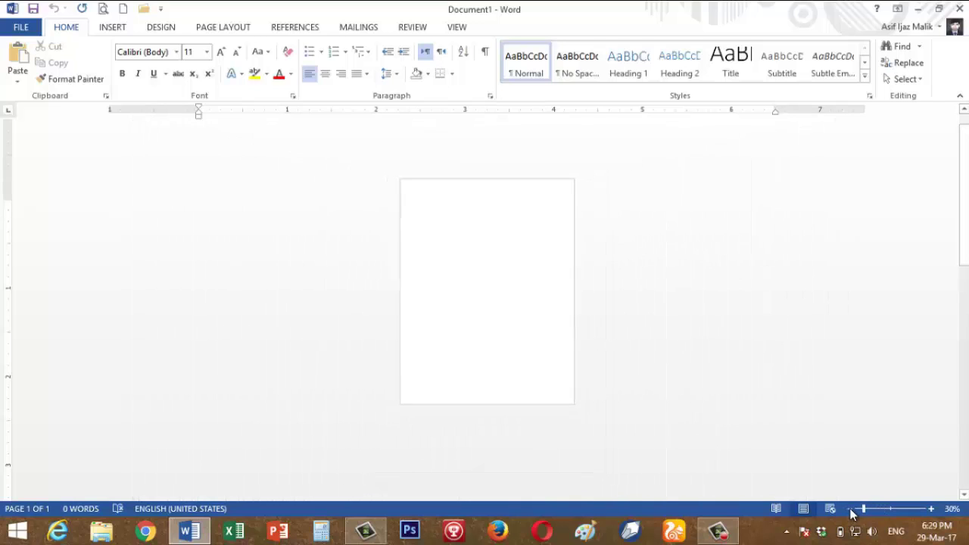
Step: Return the document's zoom level from the miniature view to 100%
left_click(931, 510)
left_click(931, 509)
left_click(932, 509)
left_click(932, 509)
left_click(932, 509)
left_click(931, 509)
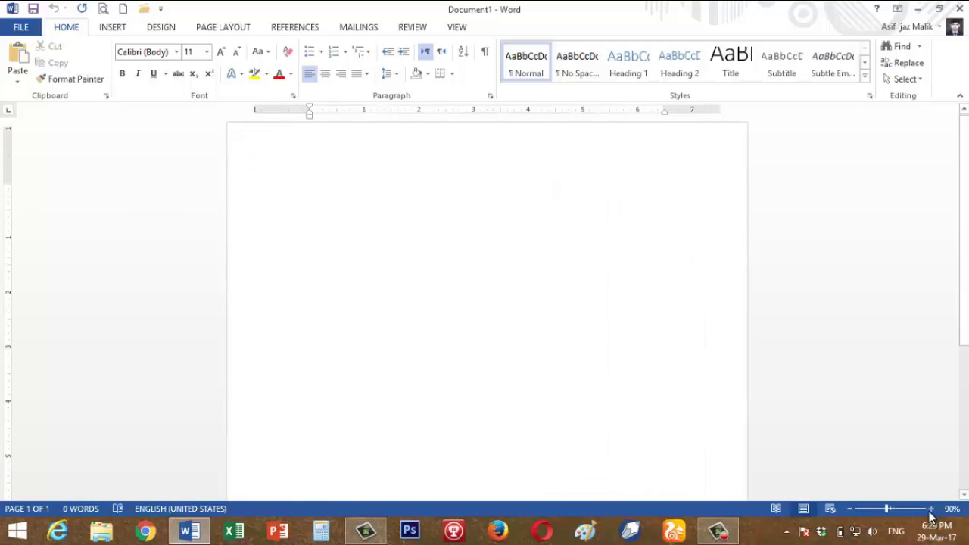
left_click(931, 508)
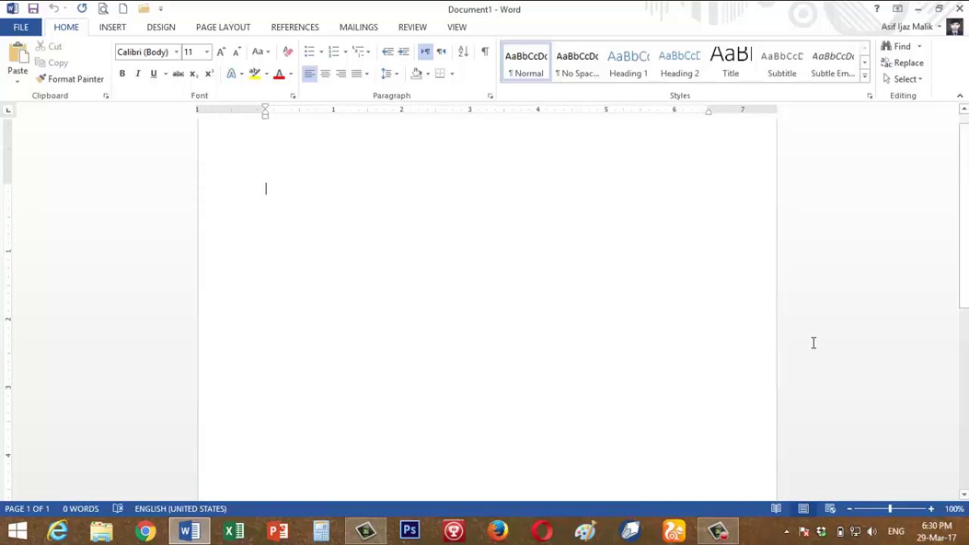
Step: Reduce the document's zoom level to 40% so the full page fits in view
left_click(850, 509)
left_click(849, 509)
left_click(850, 509)
left_click(850, 509)
left_click(849, 511)
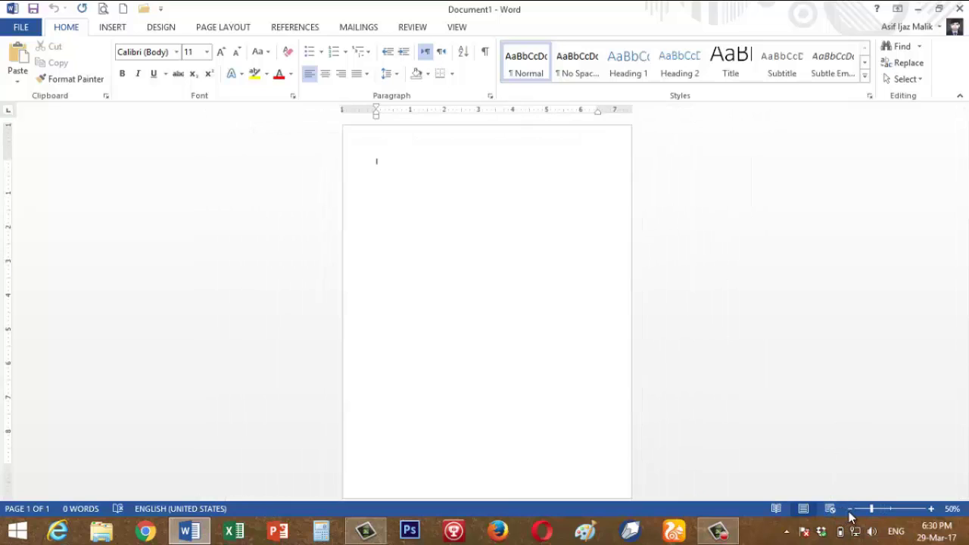
left_click(850, 509)
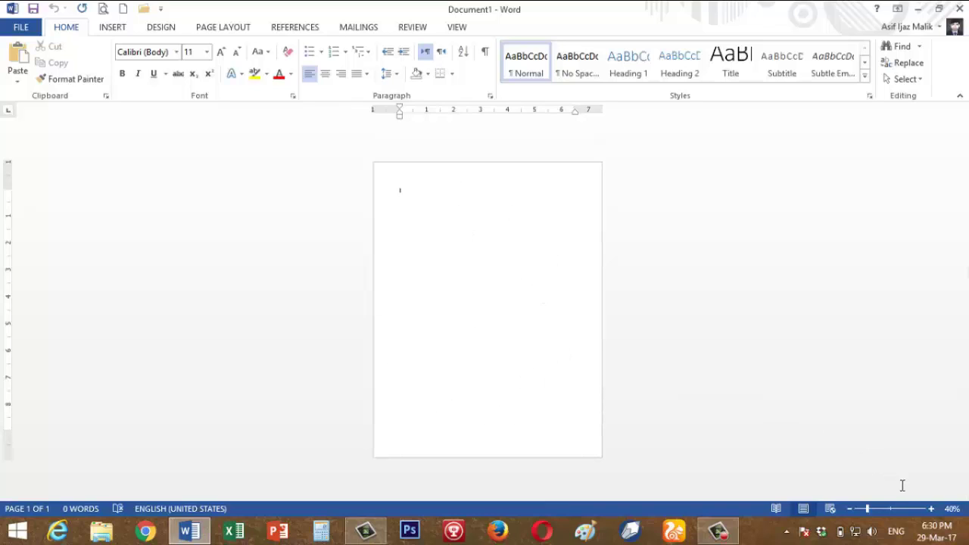
Step: Create another blank document with the added New command and close it again
left_click(122, 10)
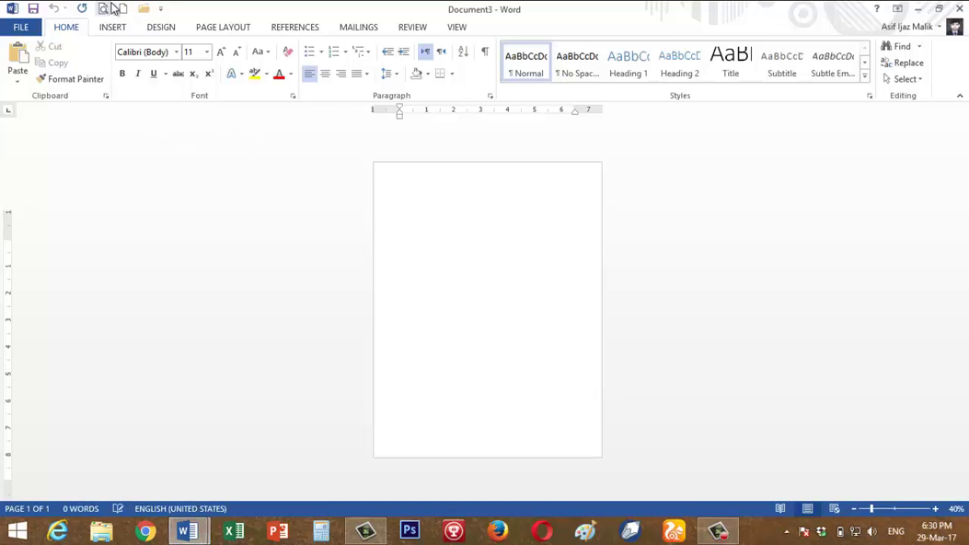
left_click(960, 9)
Step: Restore the first document's zoom level to 100% and show the beginning of the page
left_click(931, 509)
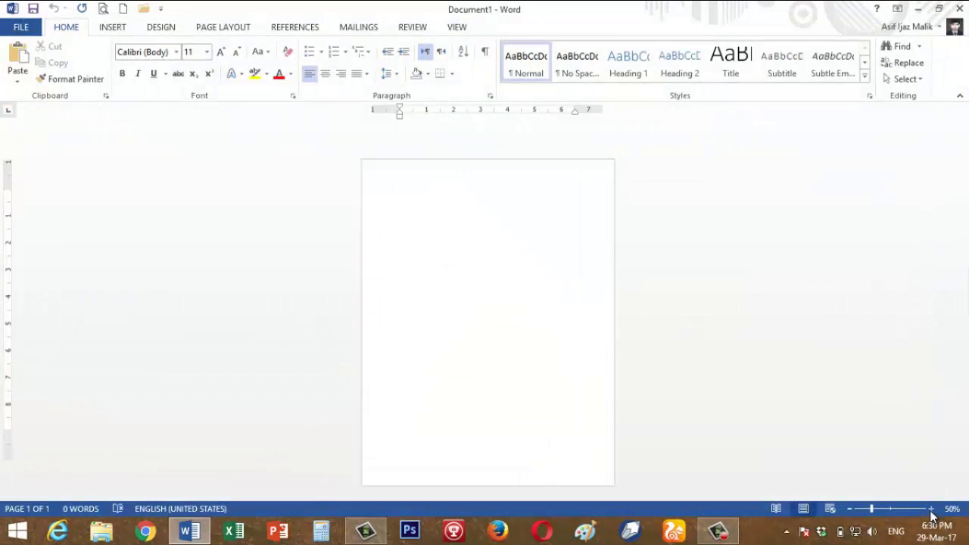
left_click(931, 509)
left_click(932, 509)
left_click(931, 509)
left_click(931, 509)
left_click(932, 509)
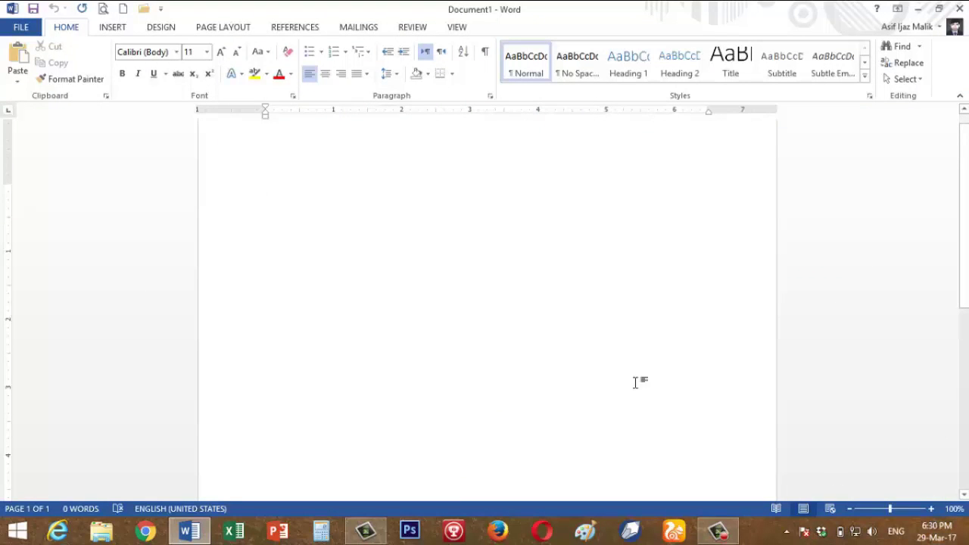
scroll(530, 325, "up", 1)
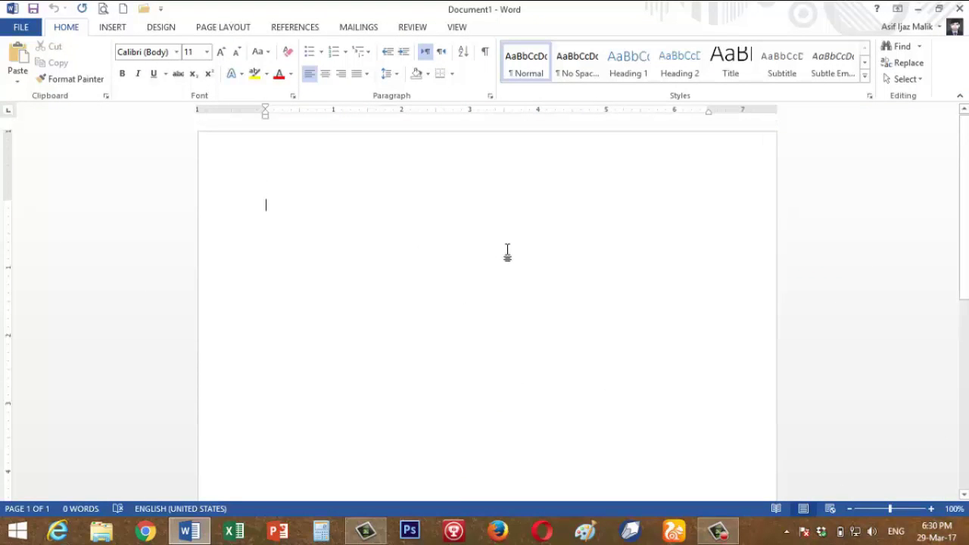
Step: Enter the sample line "Asldfkj adlsfj asdlfj asdllsdkfj asdlfkj asdfjasd lkfj" and make the whole line bold
type("asldfkj adlsfj asdlfj asdllsdkfj asdlfkj asdfjasd lkfj")
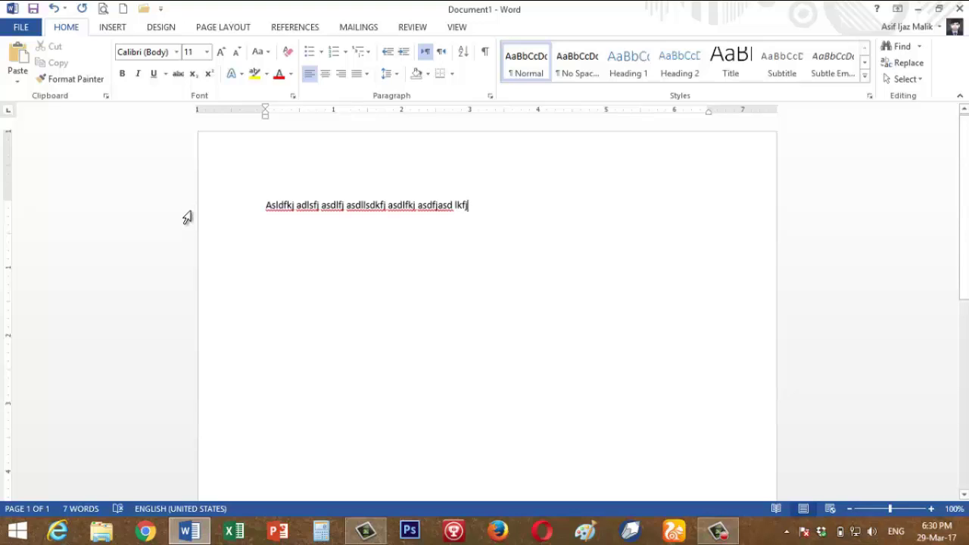
left_click_drag(266, 210, 472, 206)
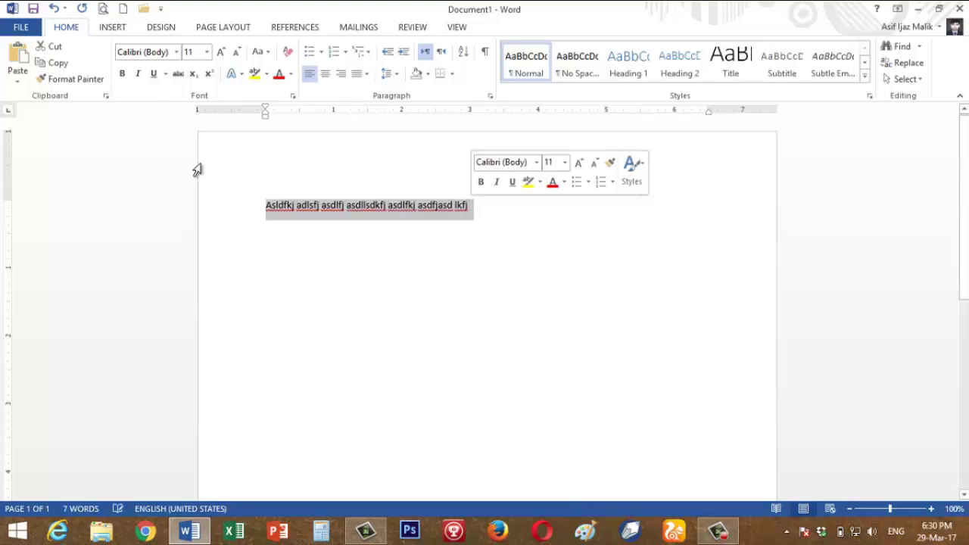
left_click(122, 74)
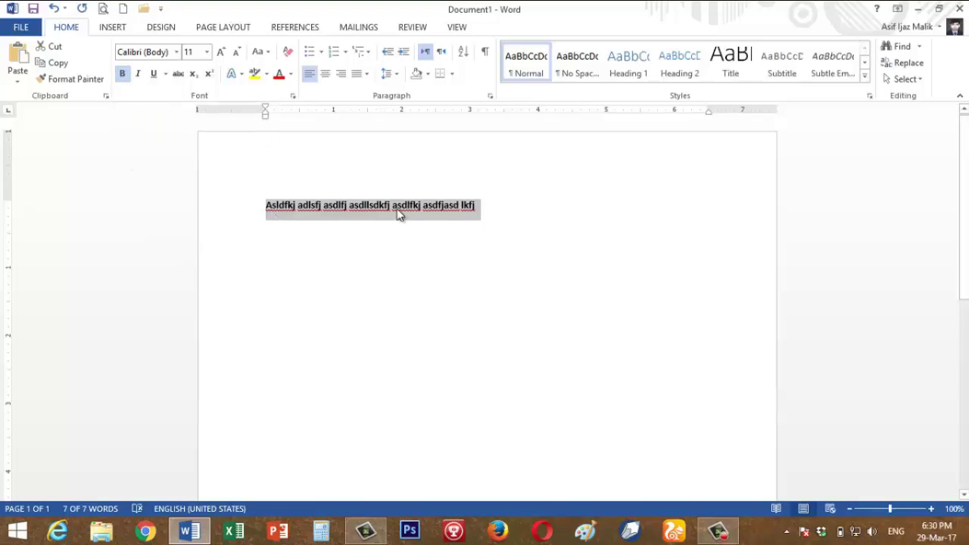
Step: Apply italic formatting to the whole sample line
left_click(547, 208)
left_click(208, 219)
left_click(137, 75)
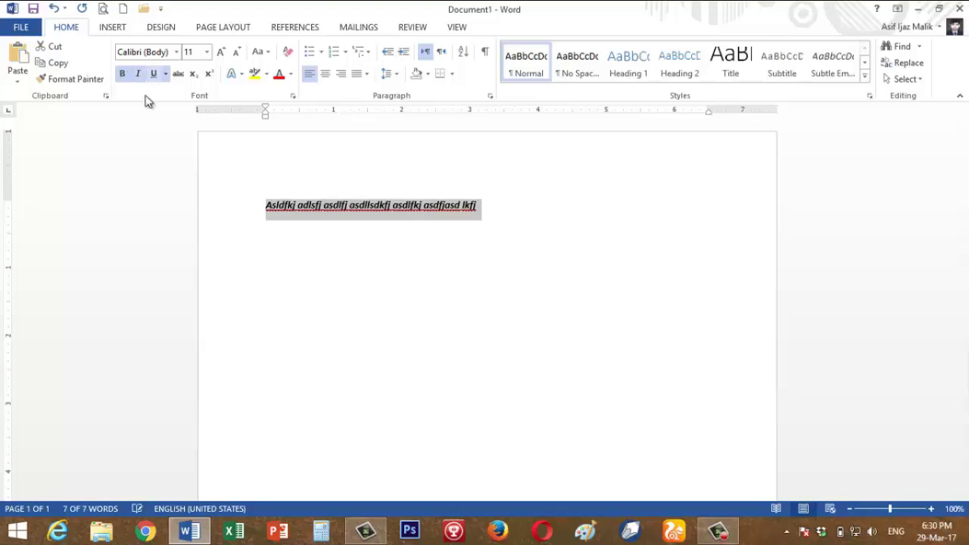
left_click(554, 240)
Step: Remove the italic and bold formatting from the whole sample line
left_click(220, 211)
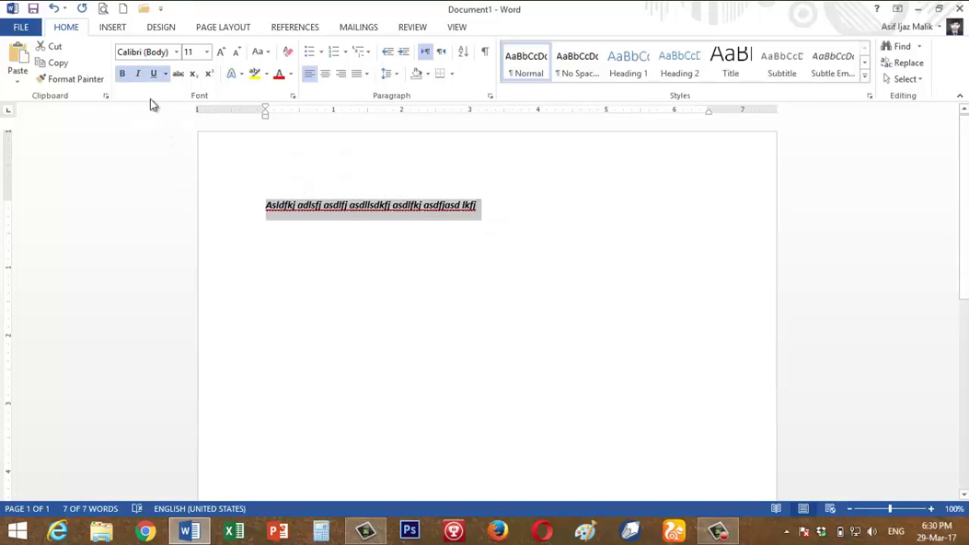
left_click(139, 75)
left_click(122, 75)
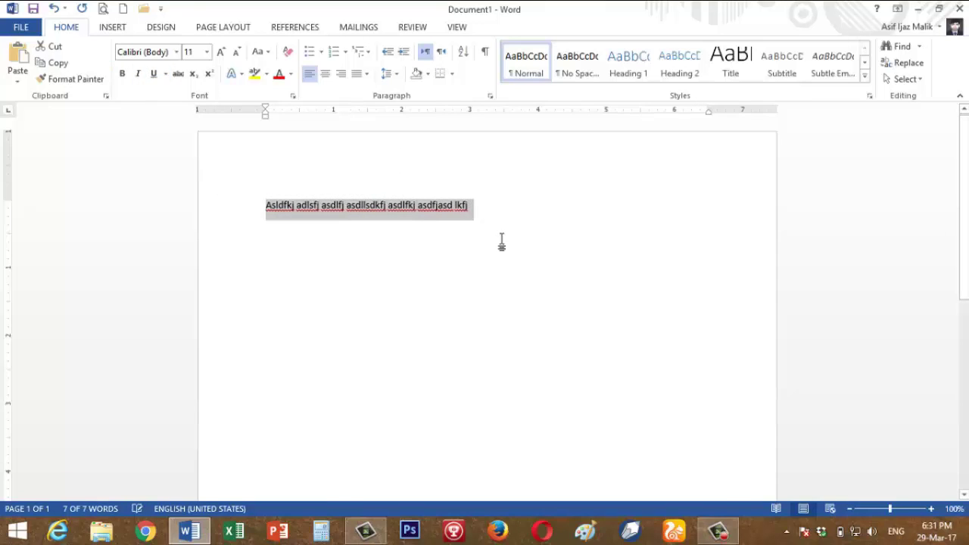
left_click(501, 241)
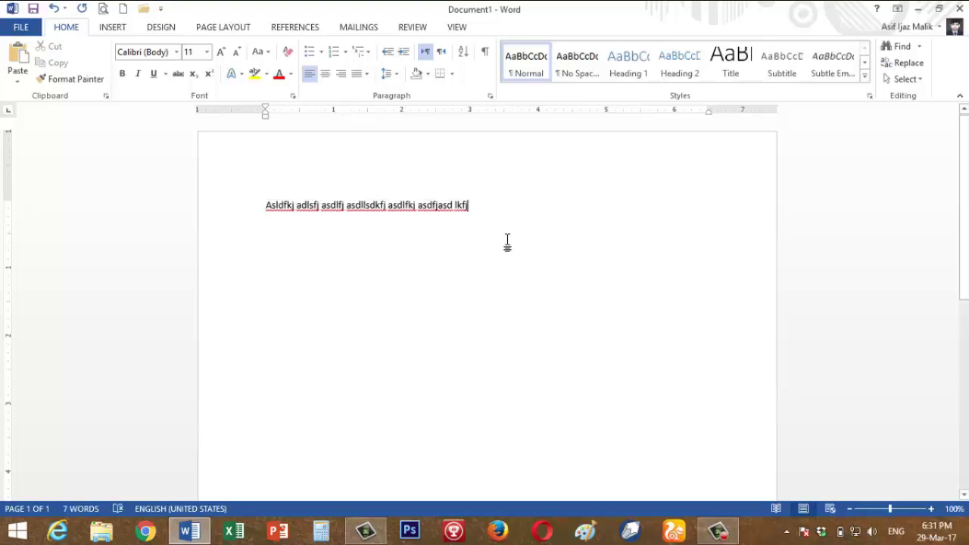
Step: Set the sample line's font to Arial and its size to 12
left_click(233, 214)
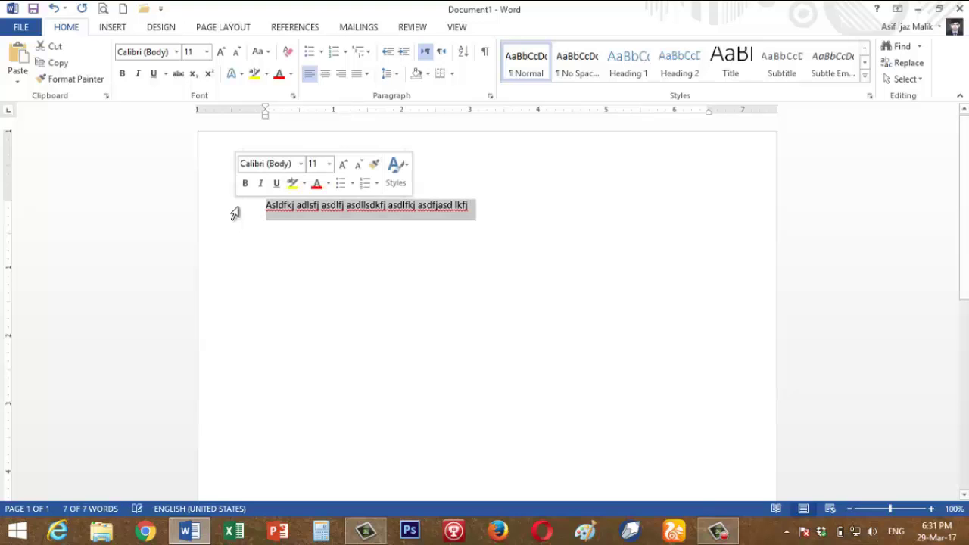
left_click(177, 53)
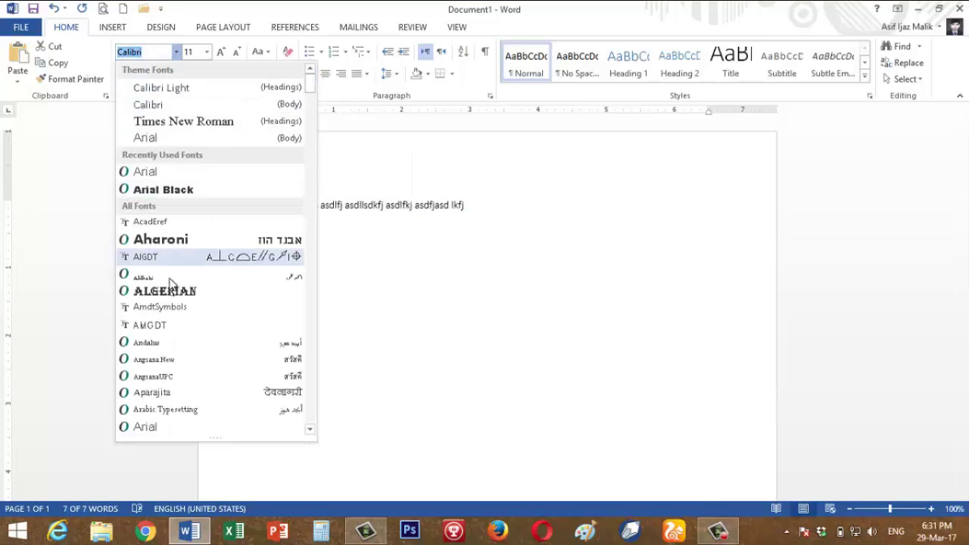
left_click(160, 173)
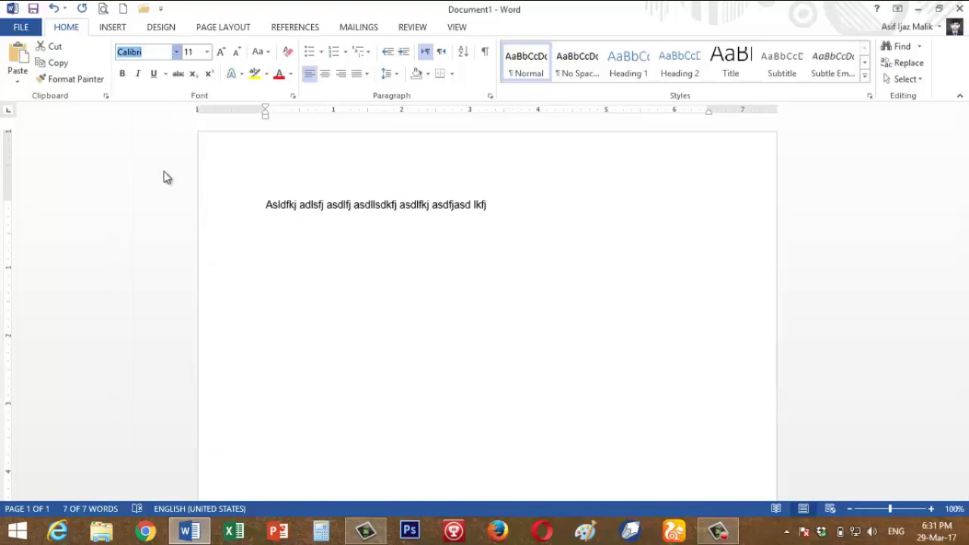
left_click(207, 51)
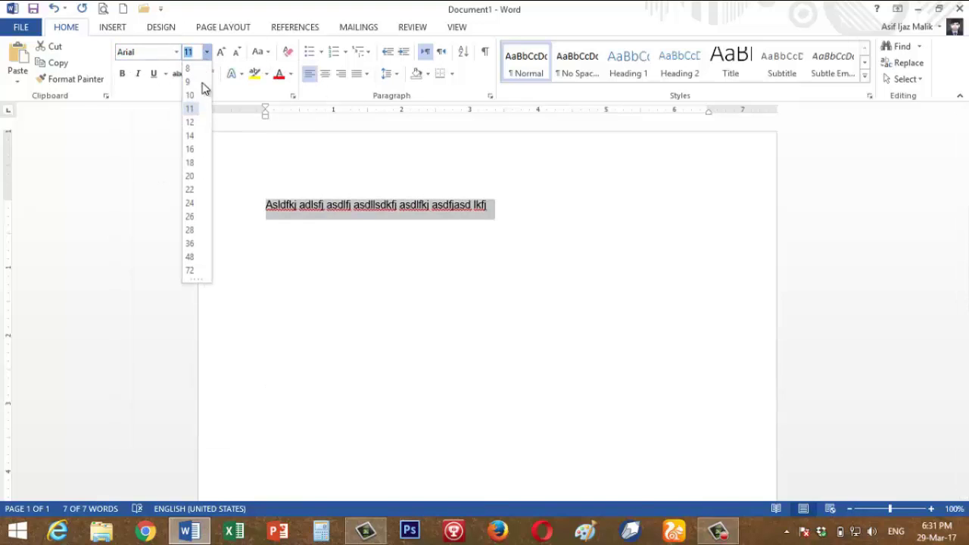
left_click(193, 126)
Step: Demonstrate selecting all the text, the whole line, and only the words "adlsfj asdlfj asdllsdkfj", clearing each selection
key("ctrl+a")
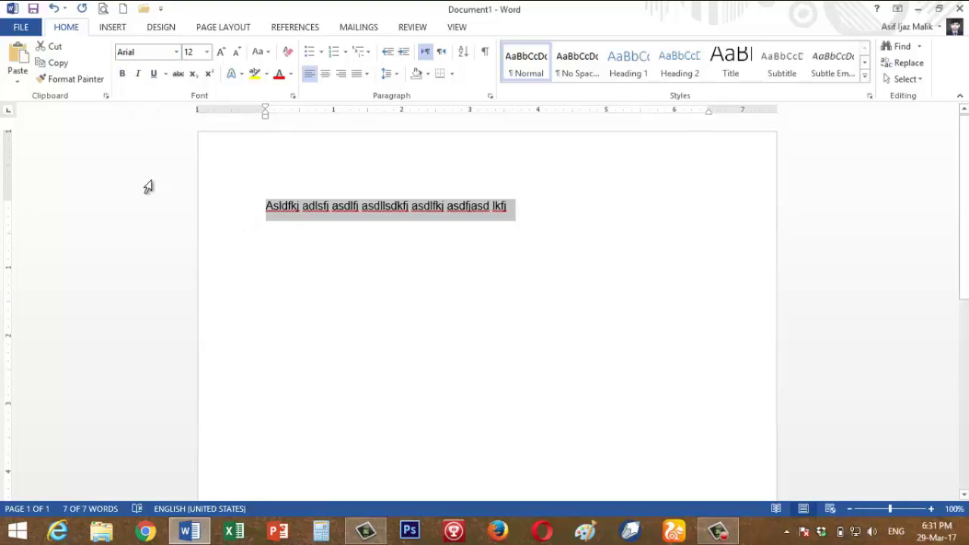
left_click(520, 214)
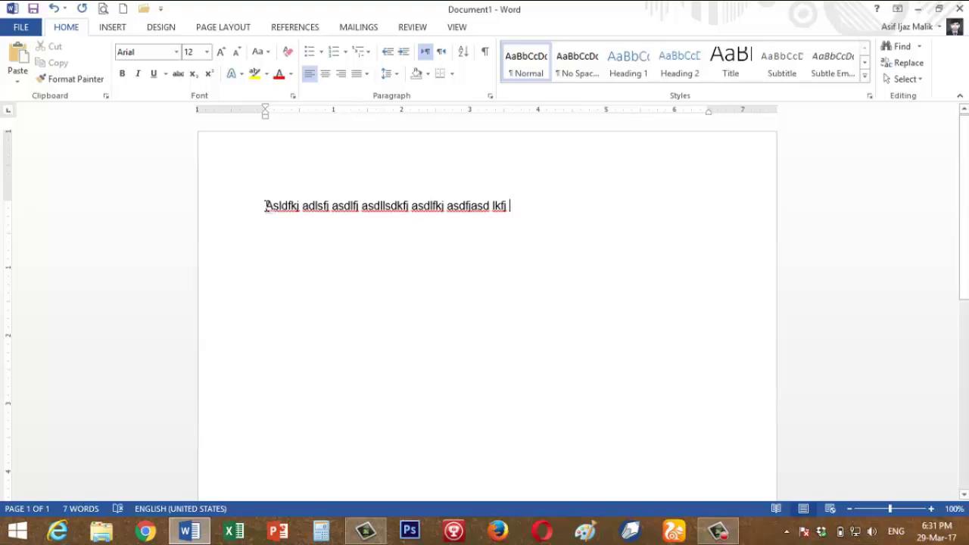
left_click_drag(266, 206, 521, 221)
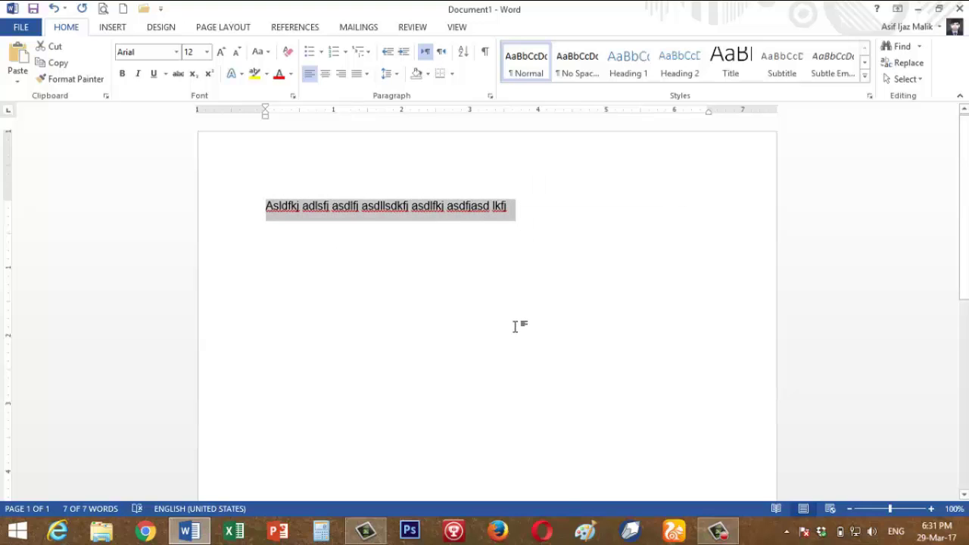
left_click(578, 236)
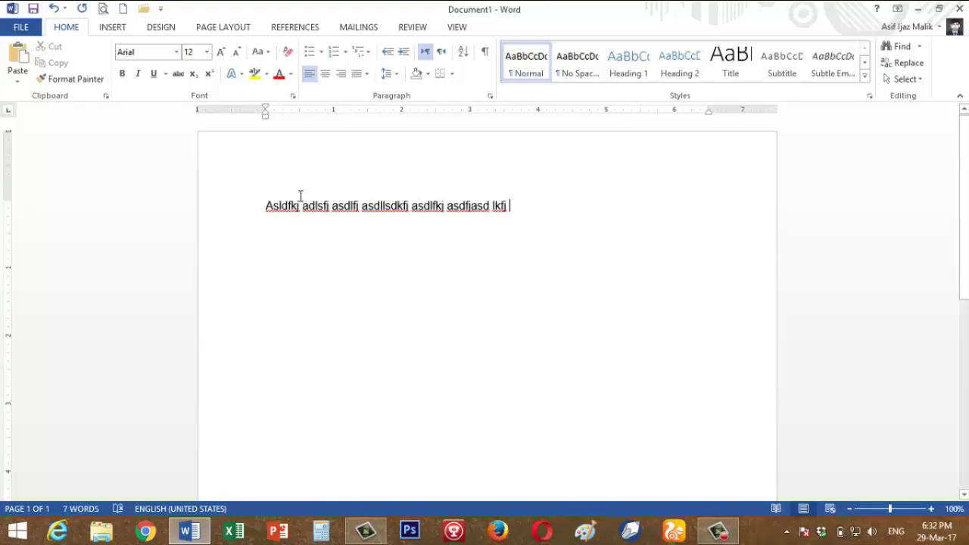
left_click_drag(305, 206, 415, 216)
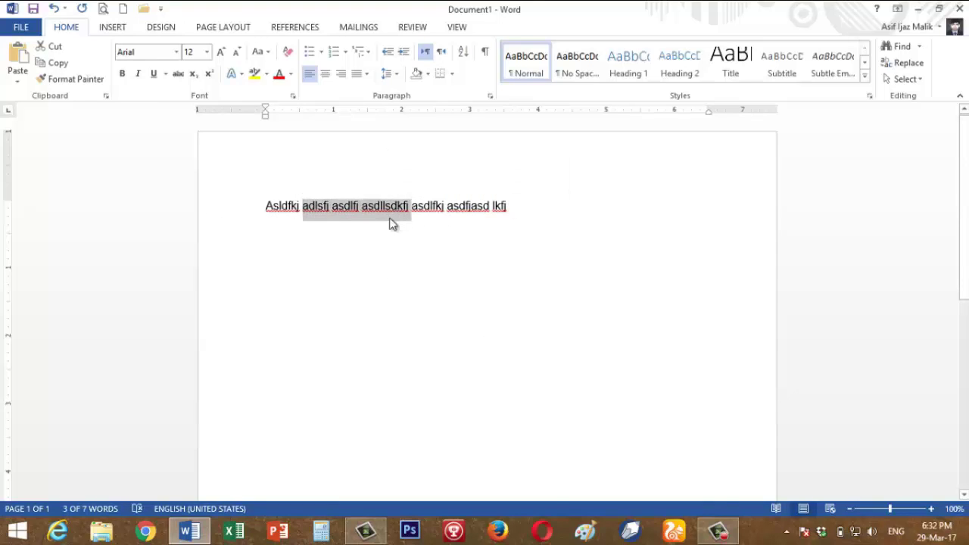
left_click(554, 229)
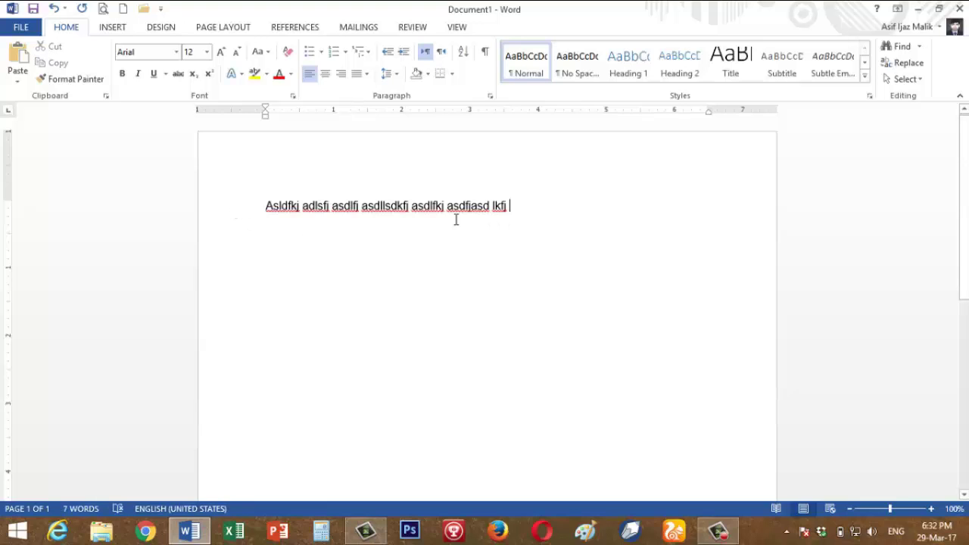
left_click_drag(291, 209, 550, 220)
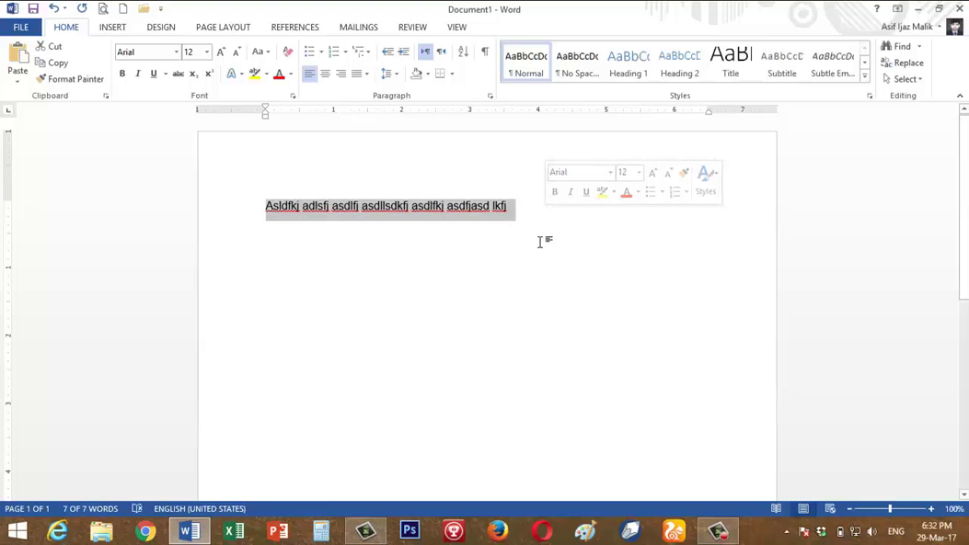
left_click(540, 241)
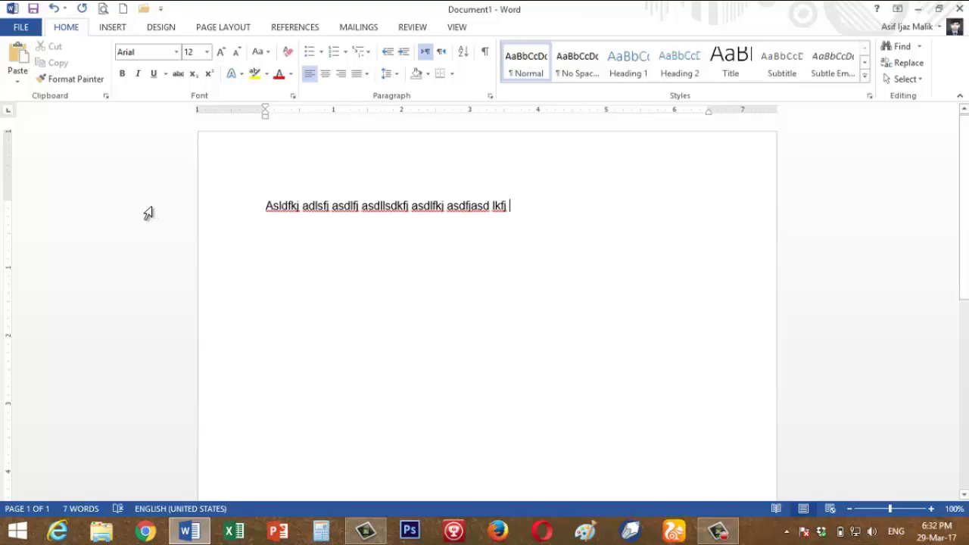
Step: Demonstrate selecting the whole line from the page margin beside it, and clear the selection
left_click(211, 214)
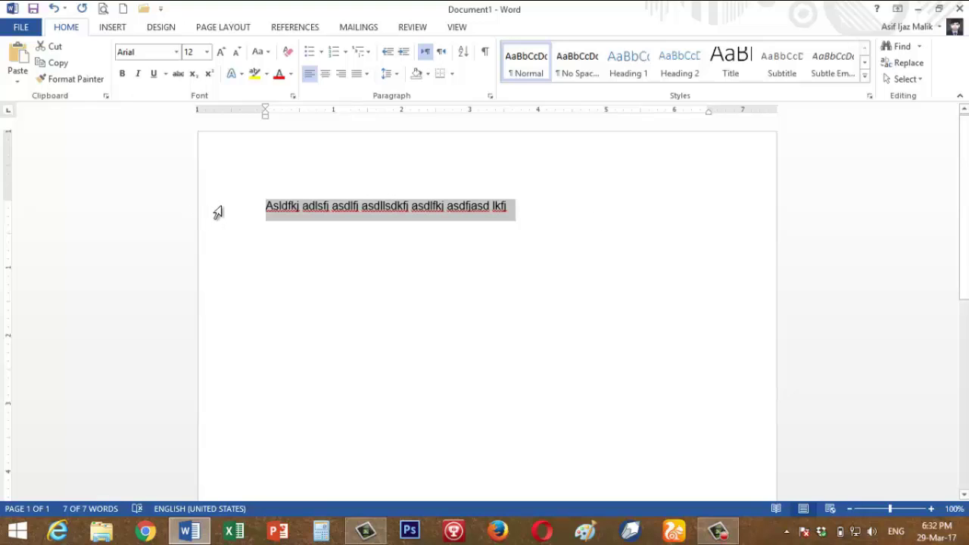
left_click(598, 219)
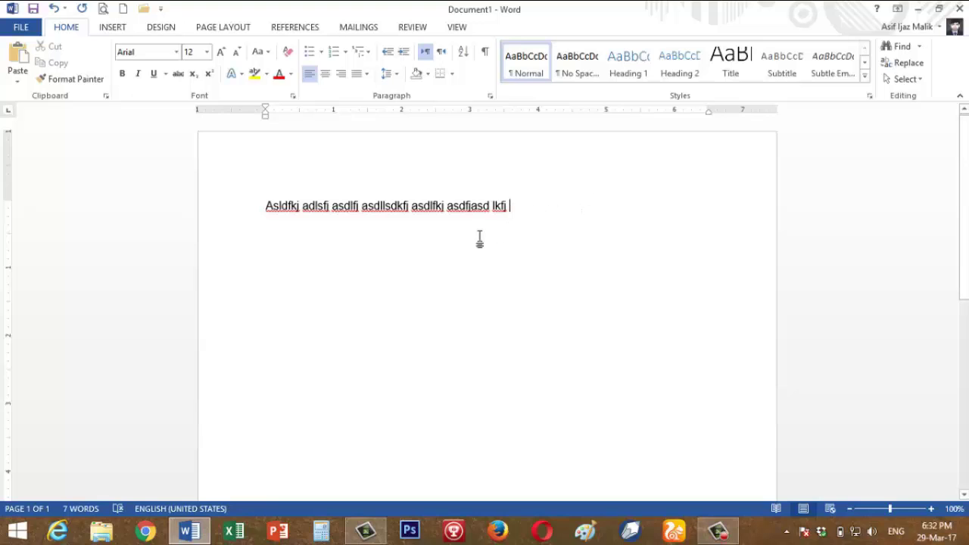
left_click(232, 213)
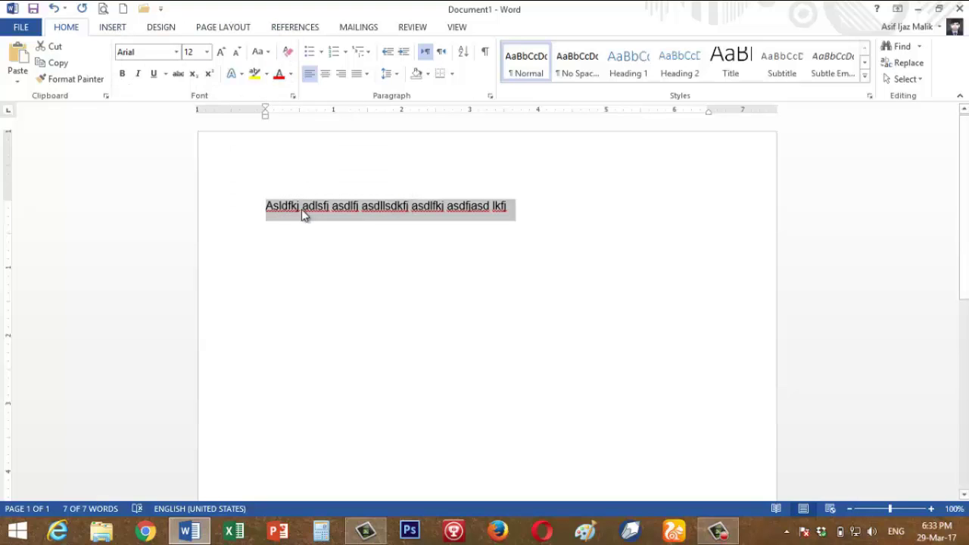
left_click(361, 211)
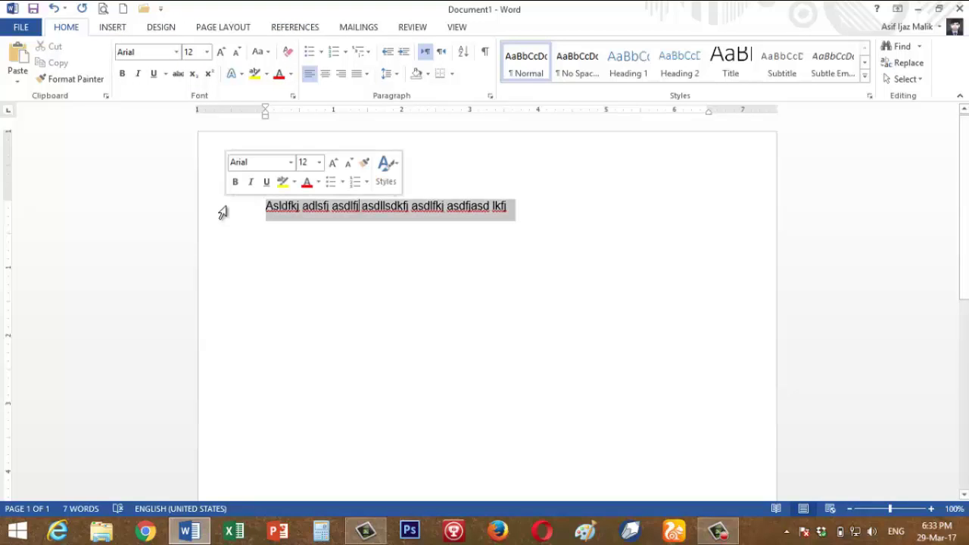
left_click(223, 213)
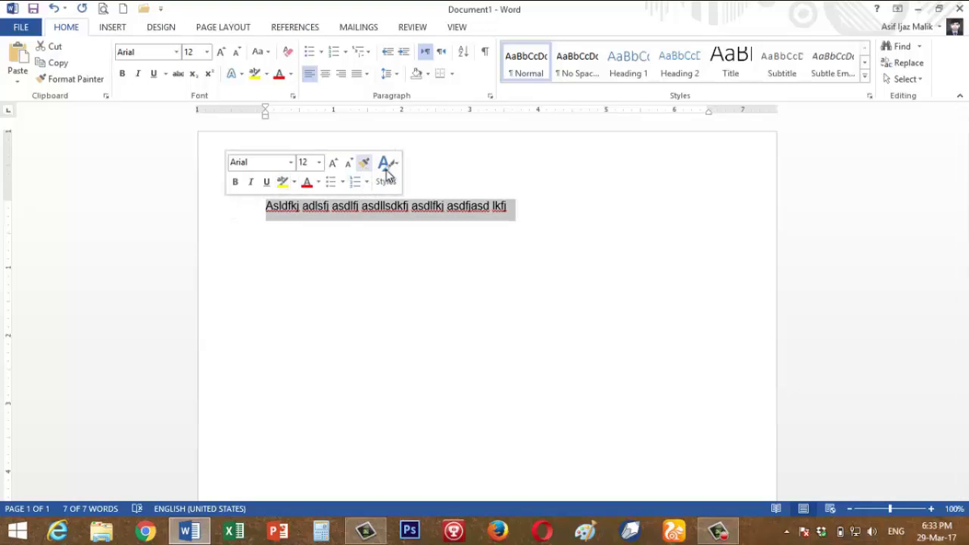
left_click(551, 222)
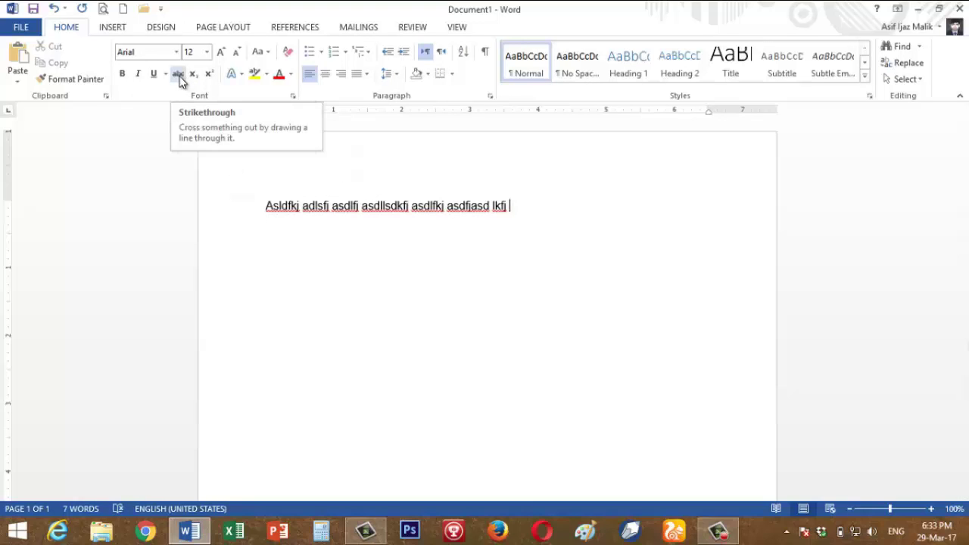
Step: Apply strikethrough to the whole sample line and remove it again
left_click(216, 202)
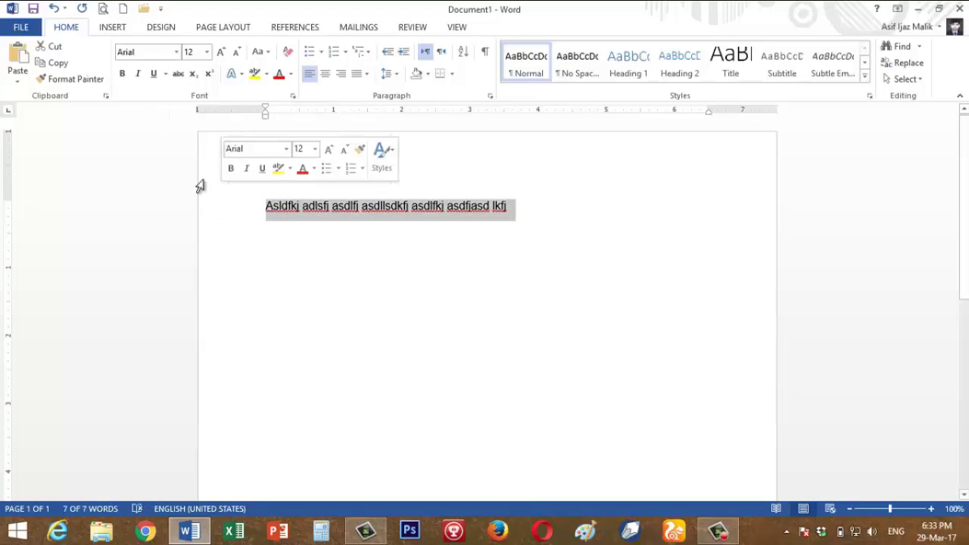
left_click(178, 77)
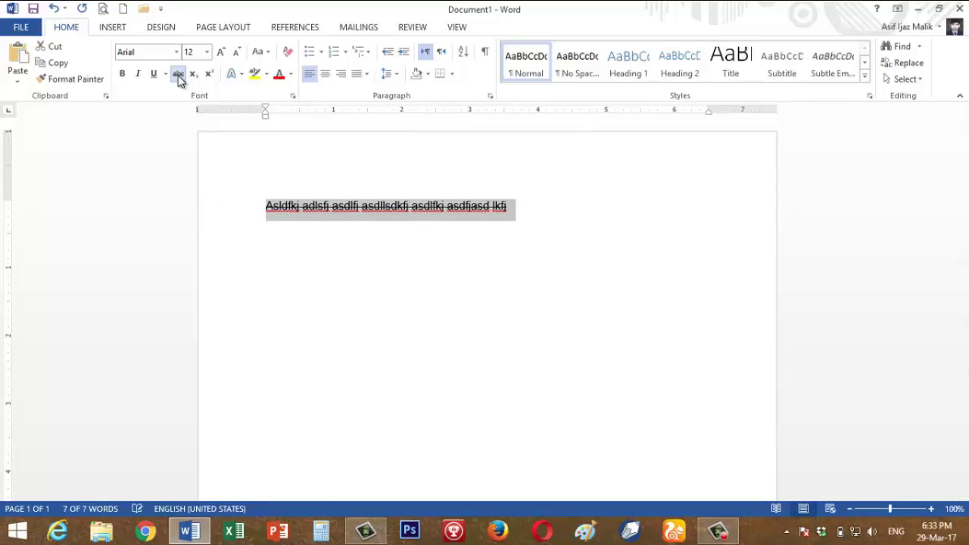
left_click(576, 225)
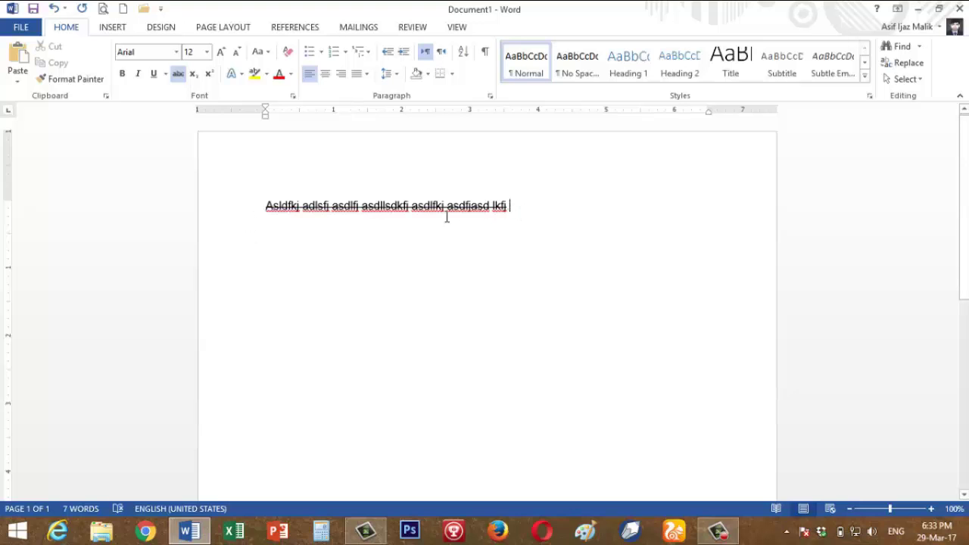
left_click(232, 219)
left_click(179, 73)
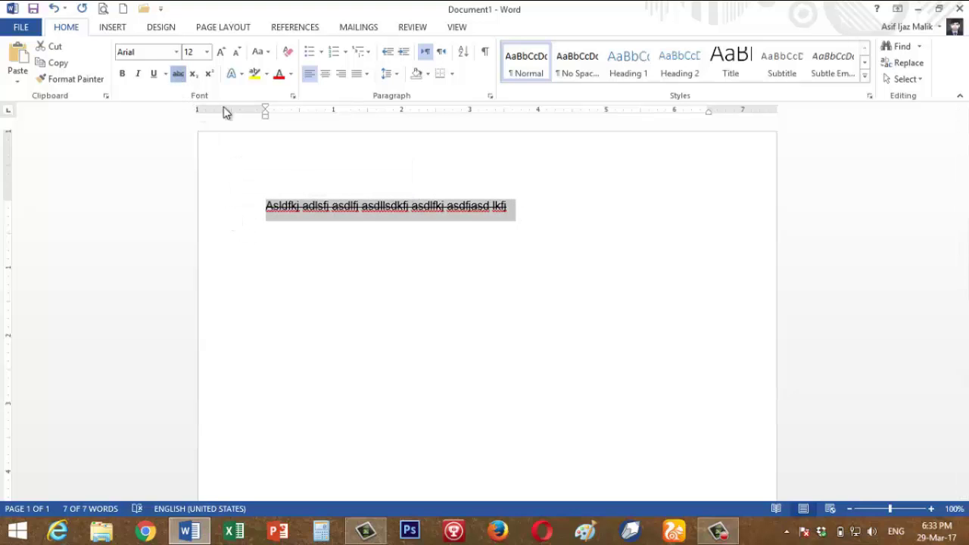
left_click(542, 221)
Step: Strike through only the third word, "asdlfj", in the sample line
left_click_drag(333, 205, 359, 206)
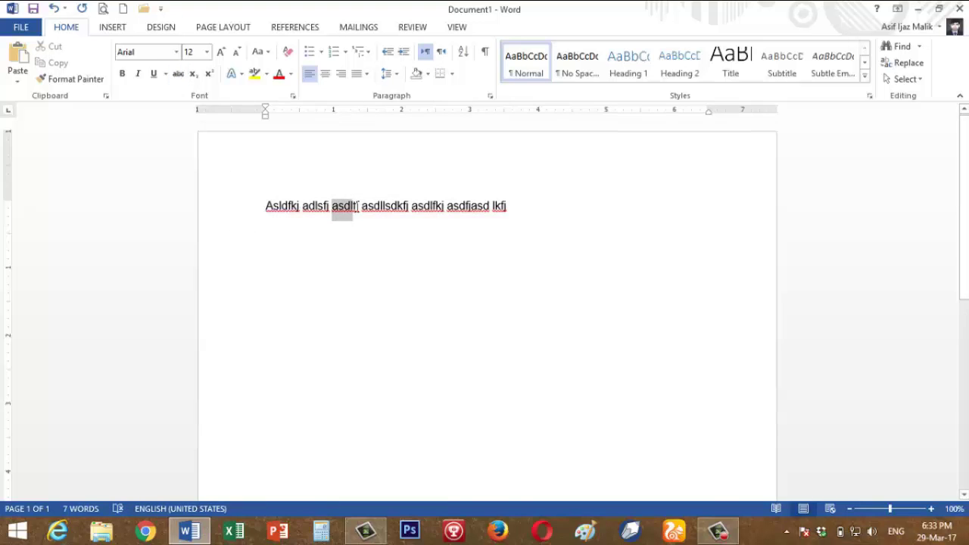
left_click(179, 74)
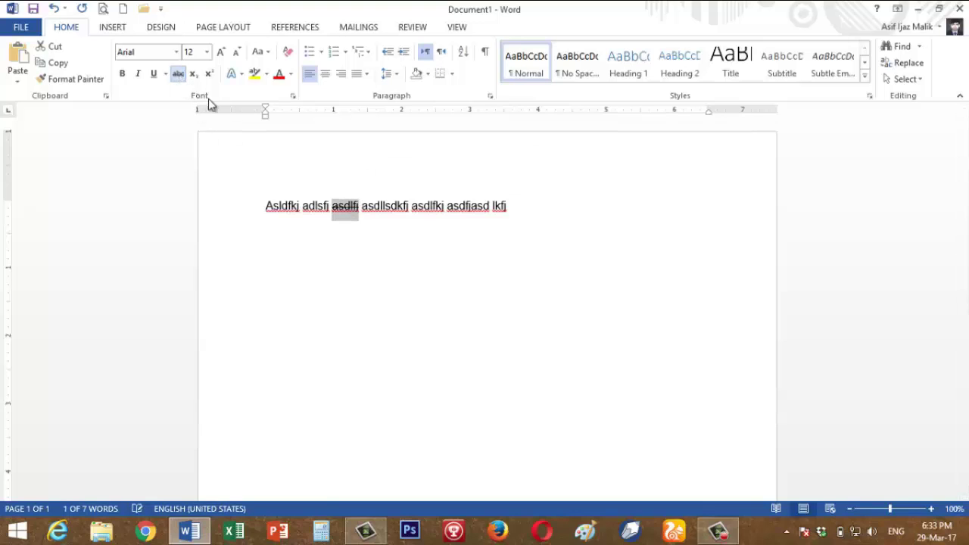
left_click(562, 219)
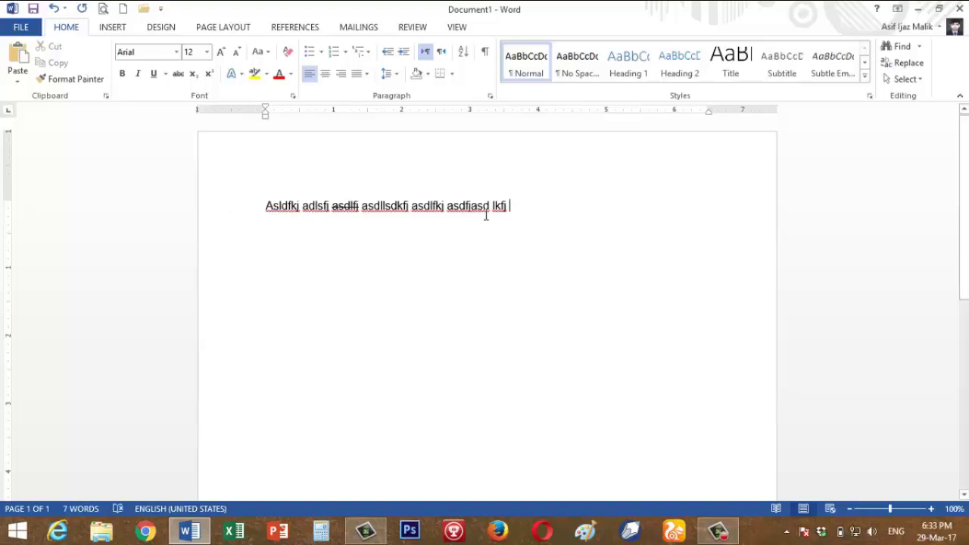
Step: Grow the whole line's font stepwise to 24, and shrink it stepwise to 14
left_click(231, 217)
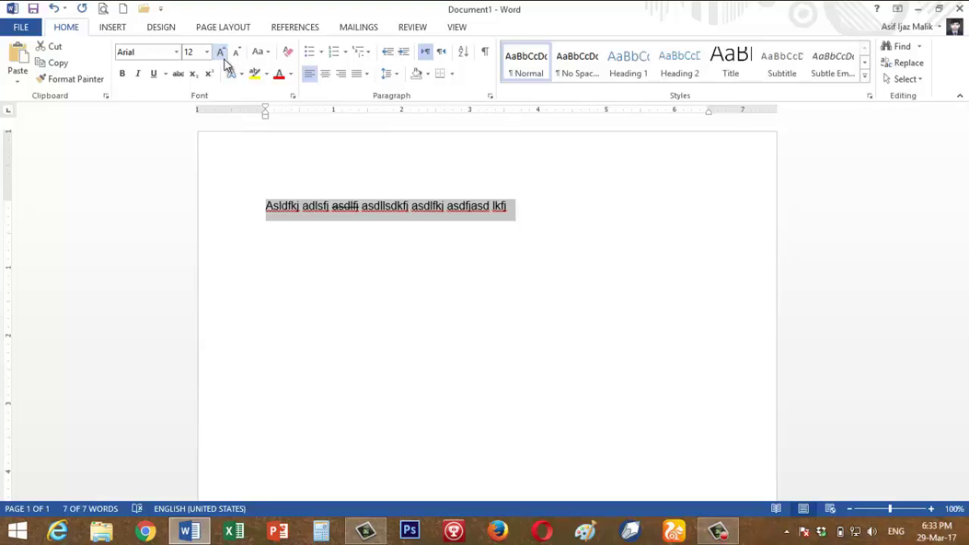
left_click(222, 56)
left_click(222, 56)
left_click(222, 56)
left_click(222, 57)
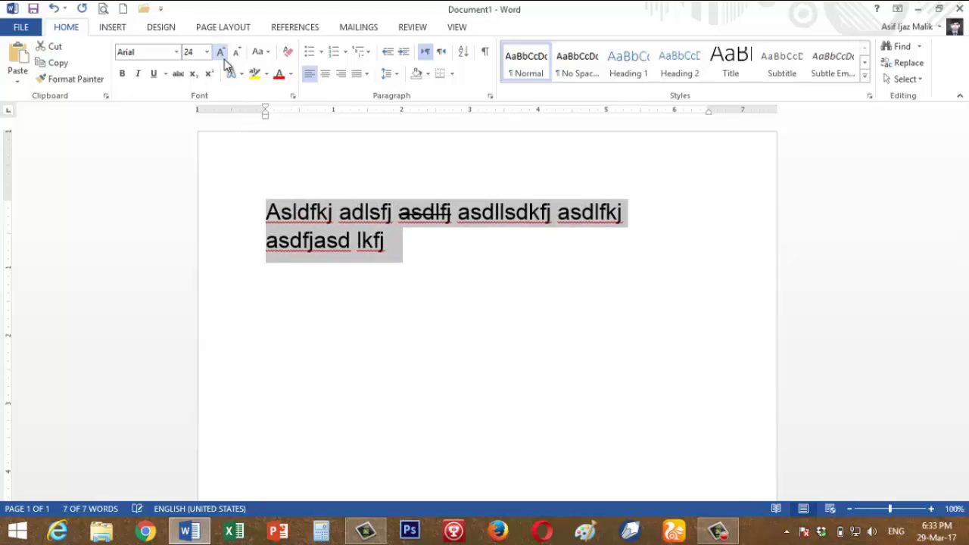
left_click(236, 56)
left_click(236, 56)
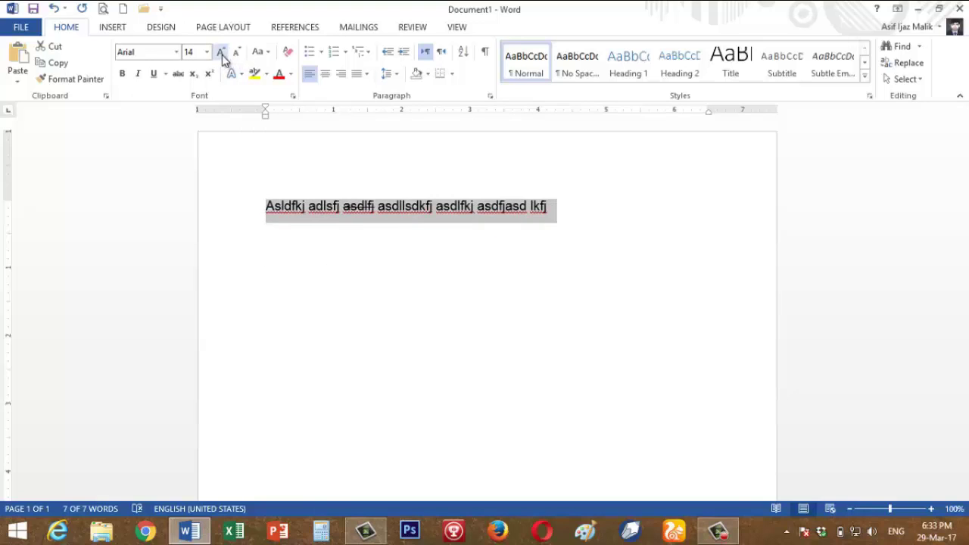
Step: Check the text case options without applying one, and end the line with a full stop followed by "Dafd asdkf d"
left_click(265, 53)
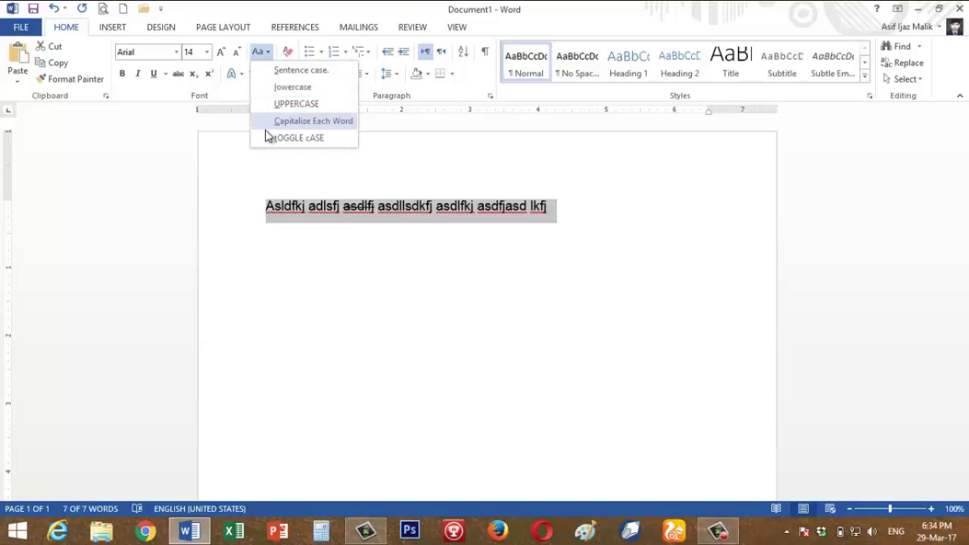
left_click(375, 229)
left_click(535, 219)
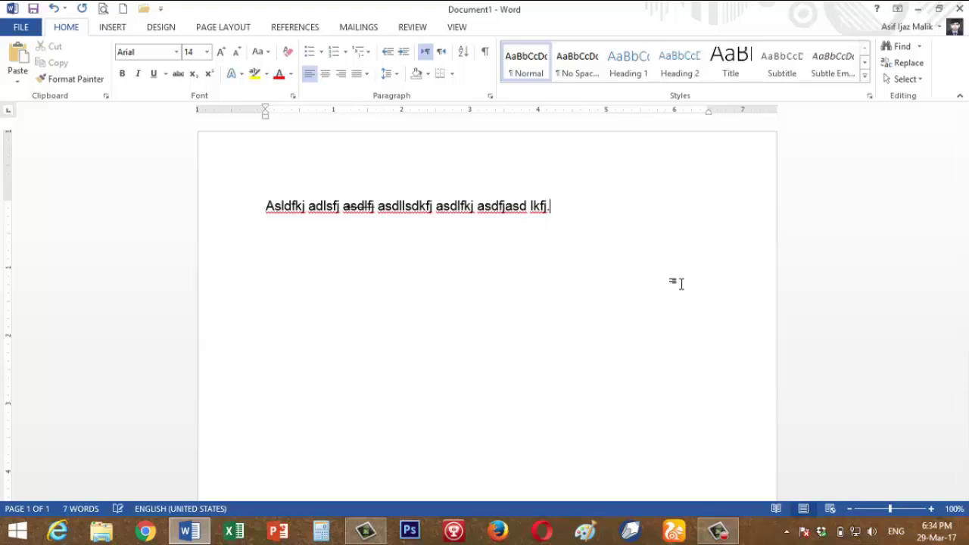
type("dafd asdkf d")
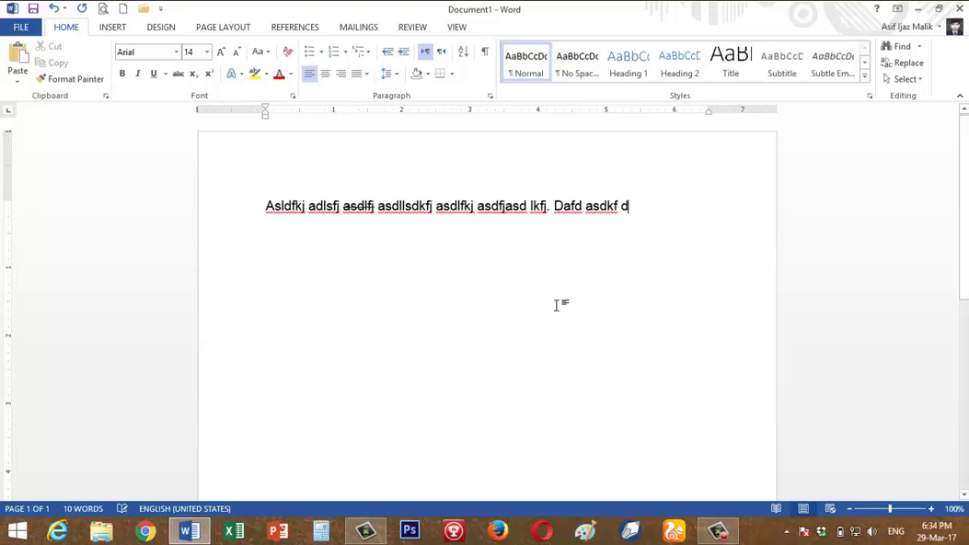
Step: Change the whole sample line to lowercase
left_click(224, 218)
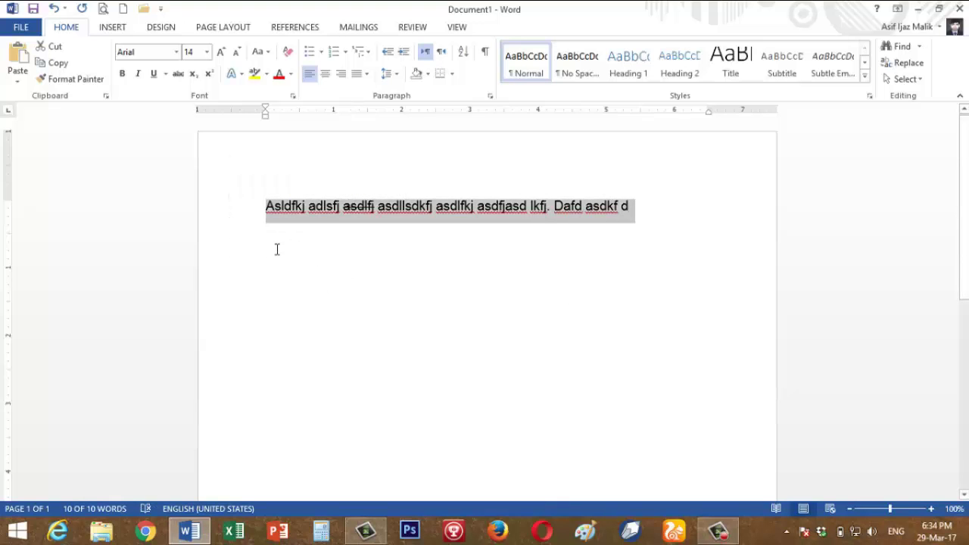
left_click(266, 55)
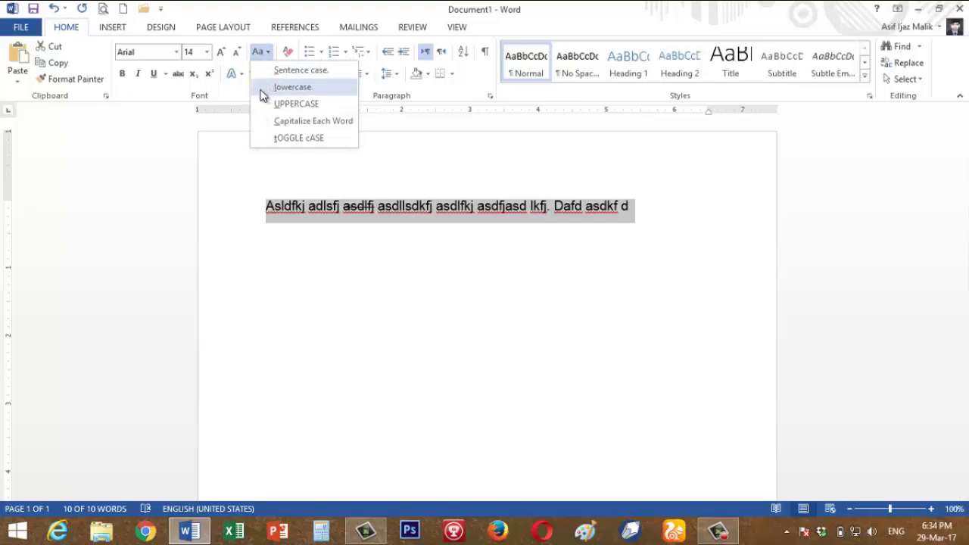
left_click(261, 92)
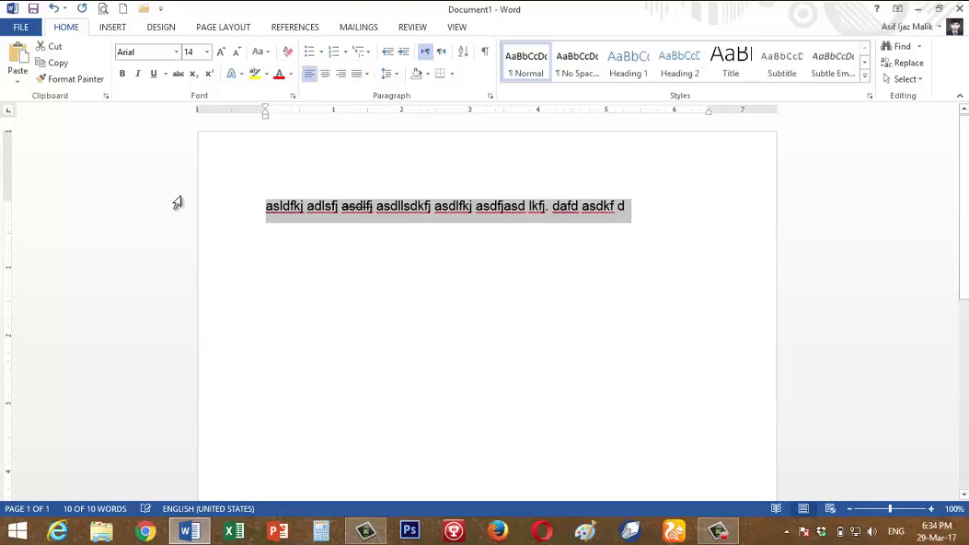
left_click(281, 225)
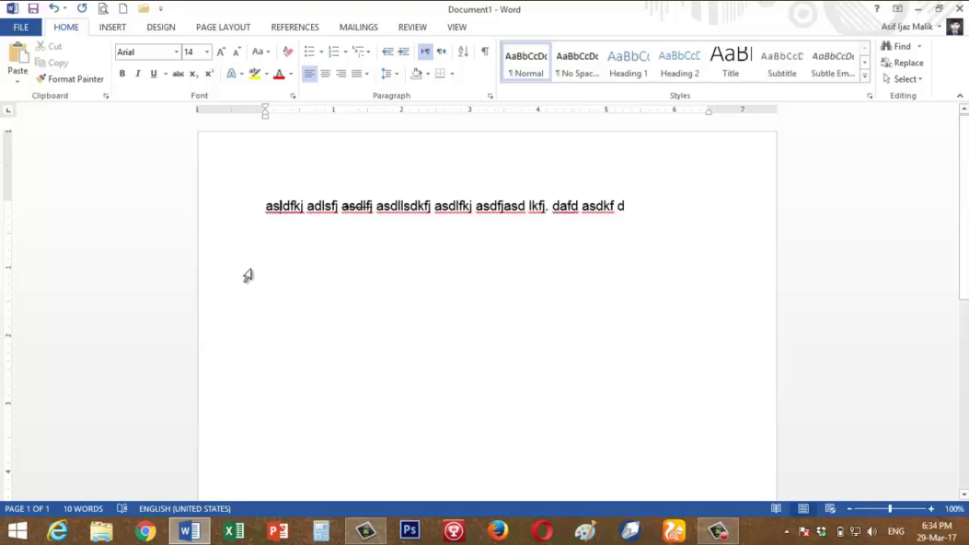
Step: Change the whole sample line to UPPERCASE
left_click(229, 215)
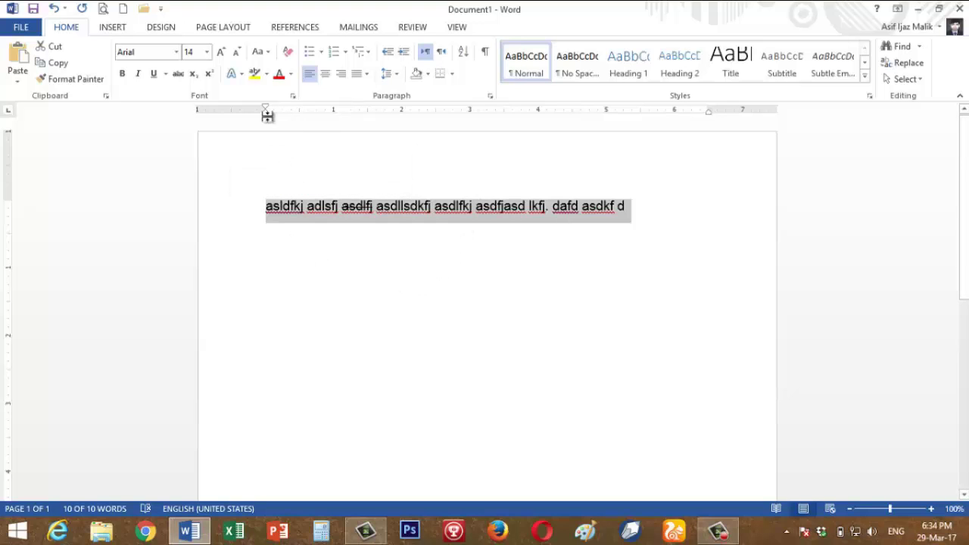
left_click(264, 53)
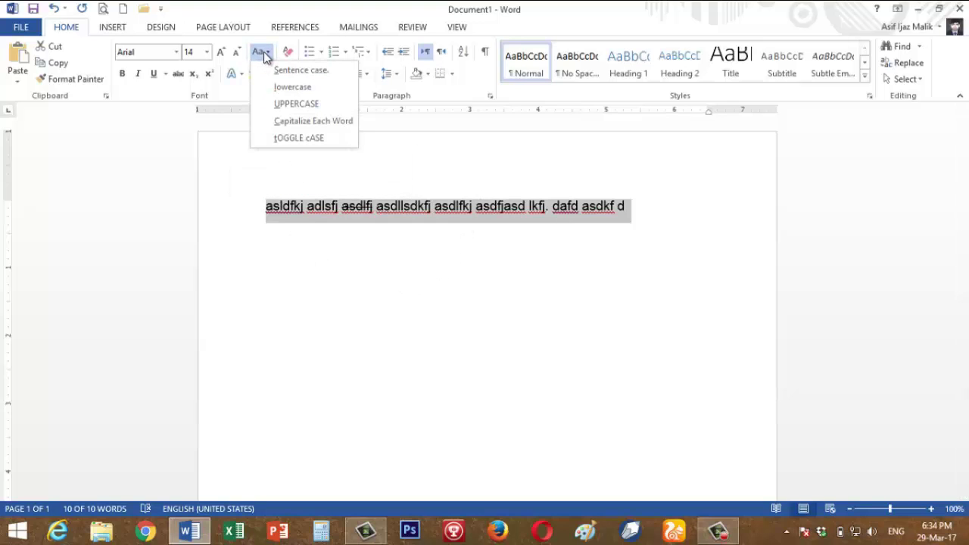
left_click(272, 104)
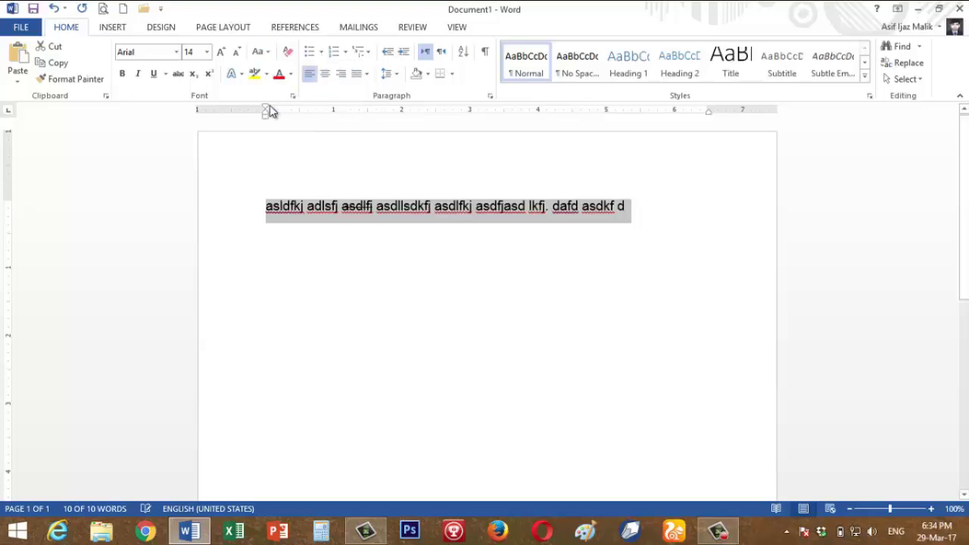
left_click(480, 249)
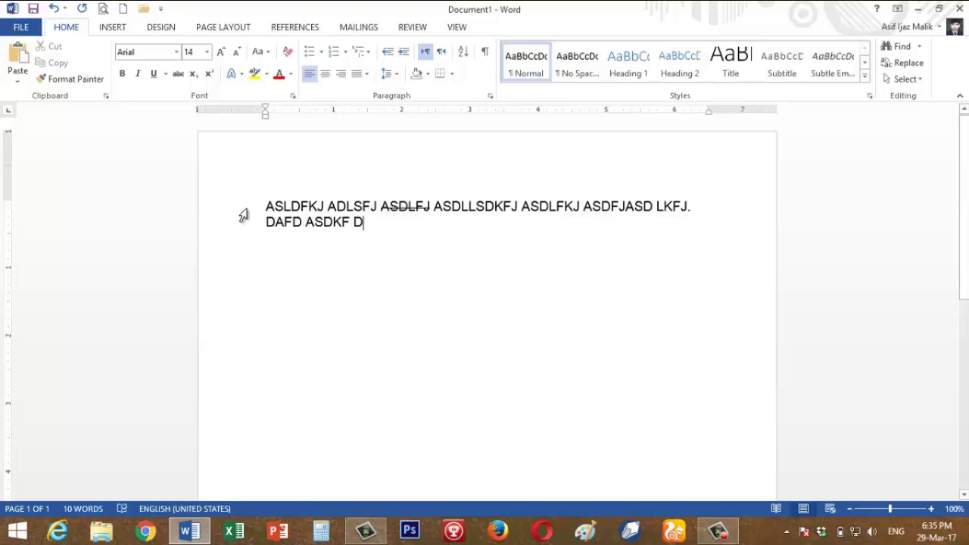
left_click_drag(243, 214, 243, 232)
left_click(259, 52)
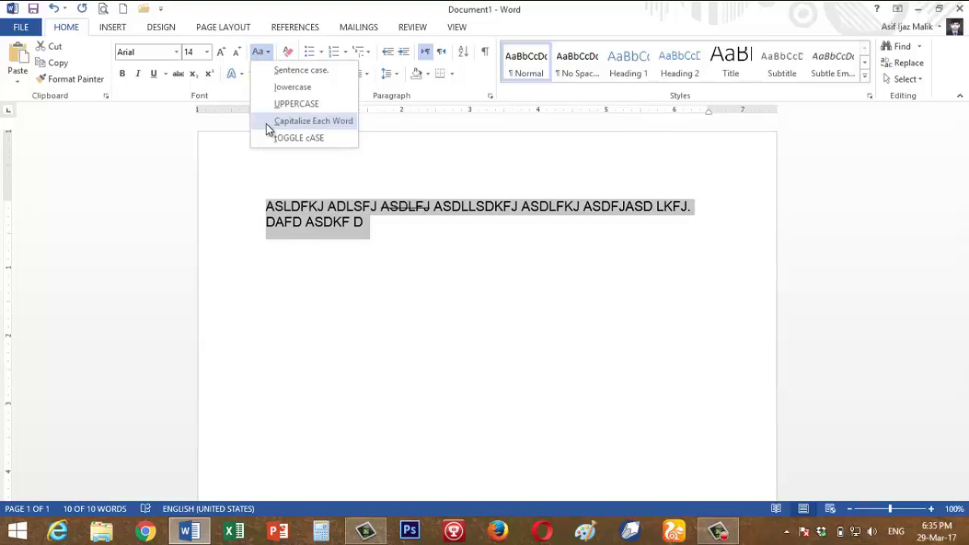
left_click(400, 261)
left_click(400, 251)
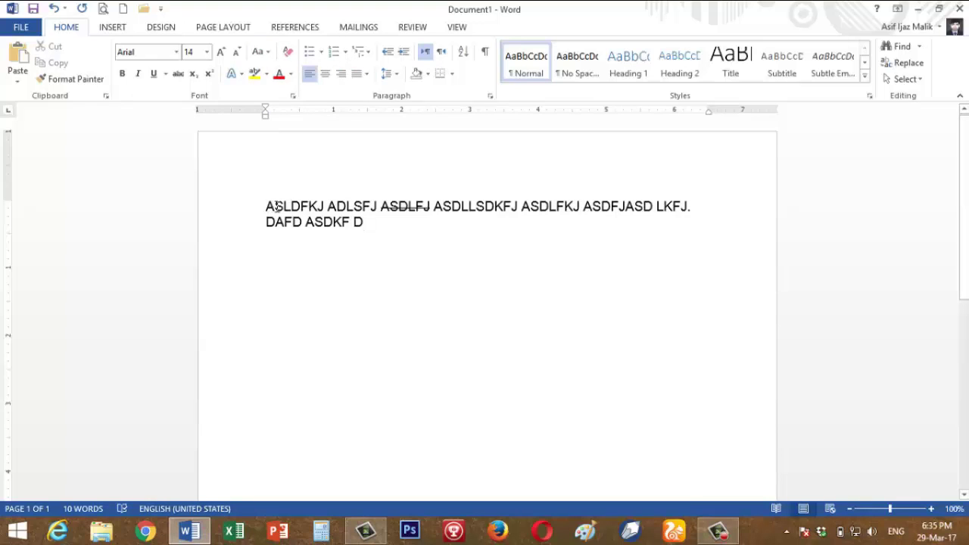
left_click_drag(269, 206, 580, 210)
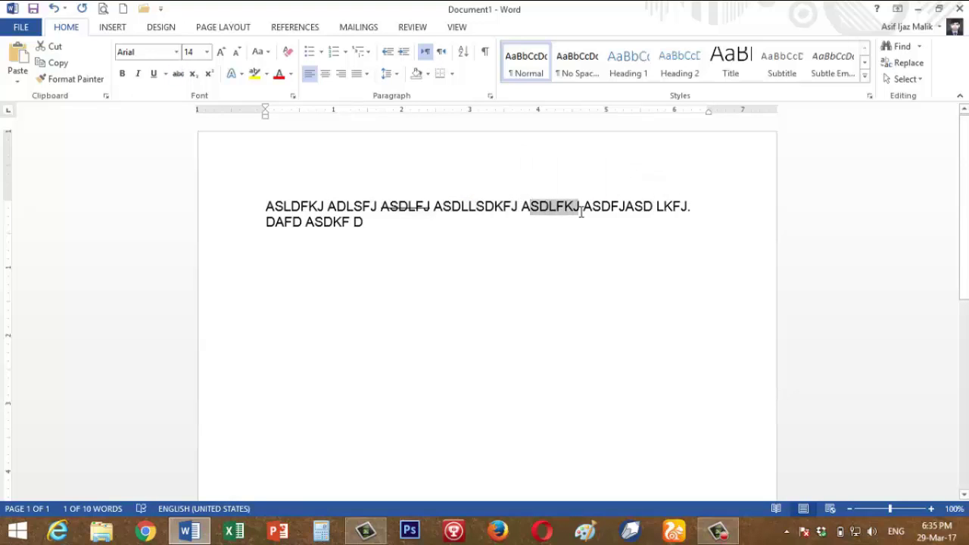
left_click(500, 259)
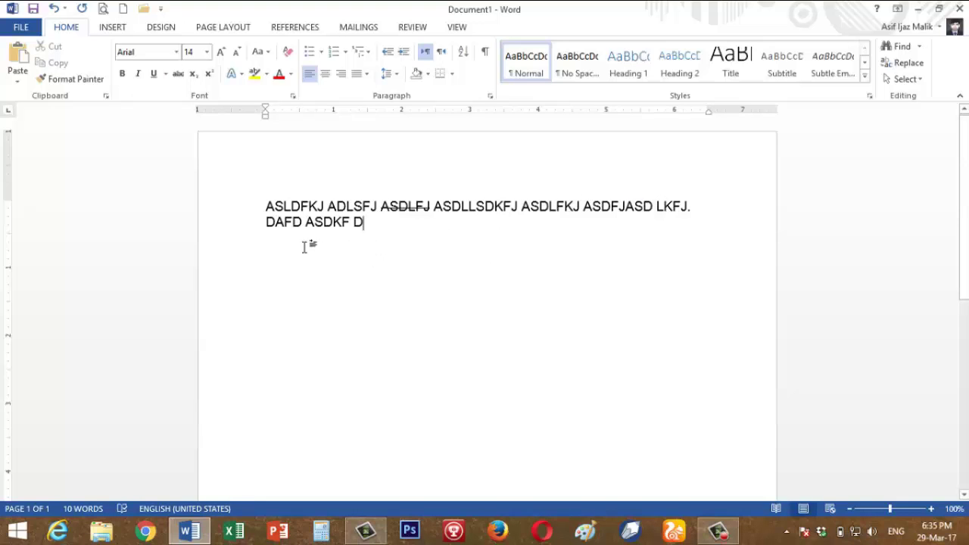
Step: Apply the Capitalize Each Word case to both lines of the sample text
left_click_drag(250, 204, 251, 226)
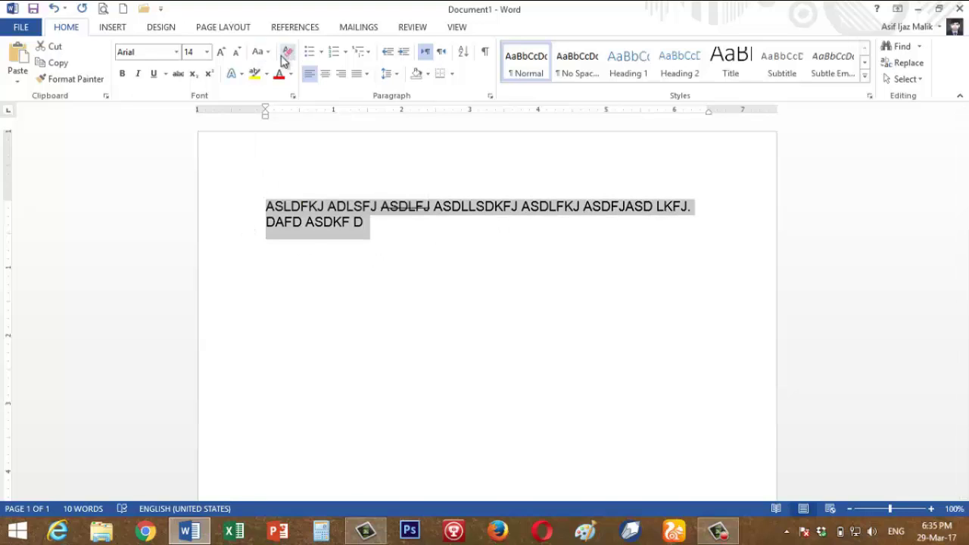
left_click(258, 51)
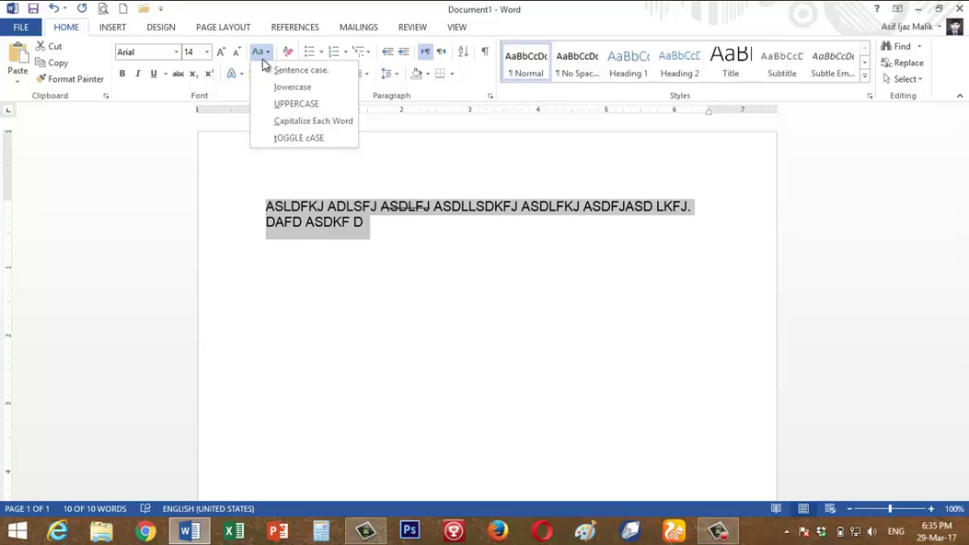
left_click(268, 123)
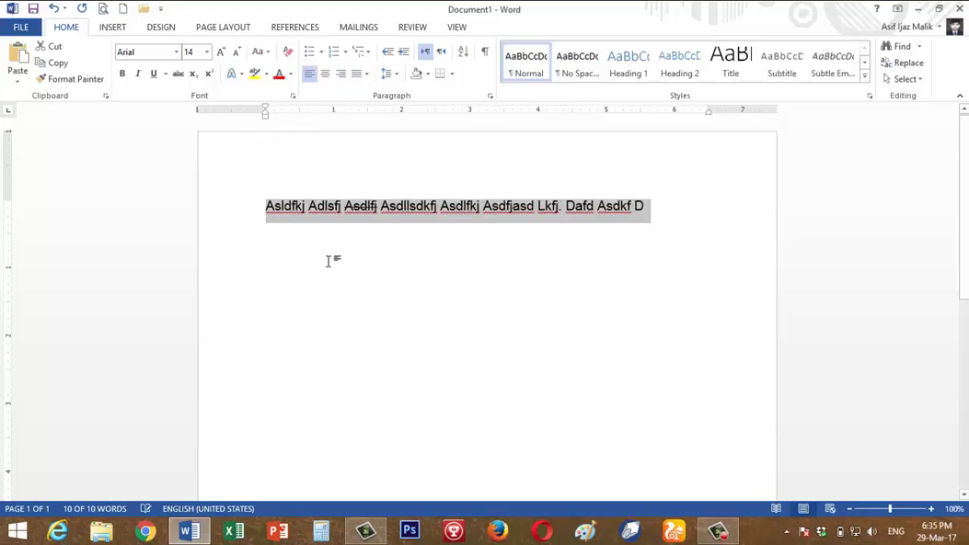
left_click(300, 237)
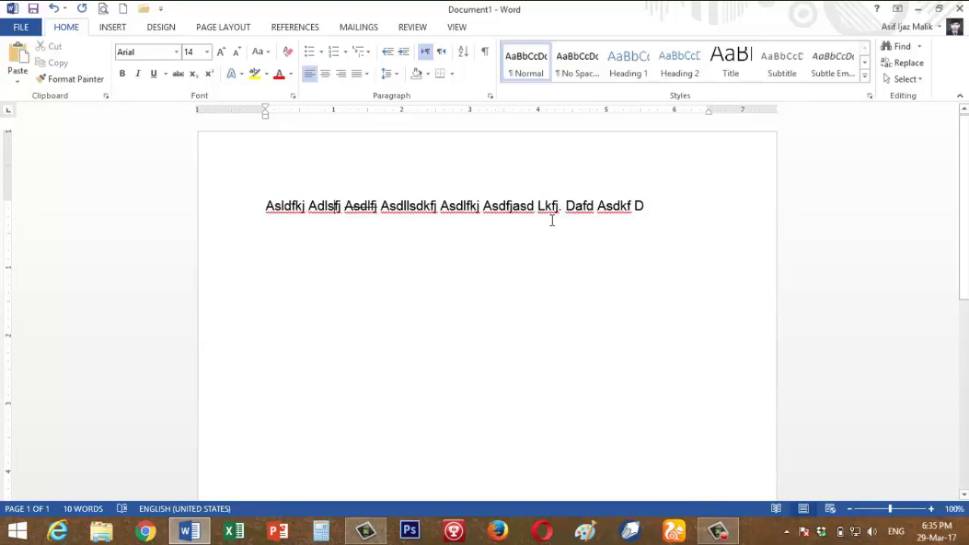
Step: Apply the tOGGLE cASE option to the whole sample line
left_click(251, 217)
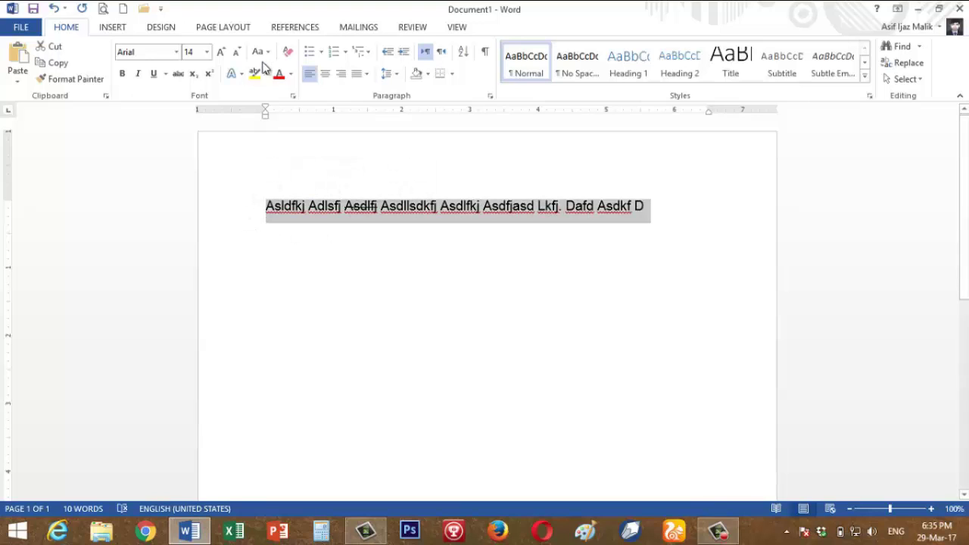
left_click(261, 52)
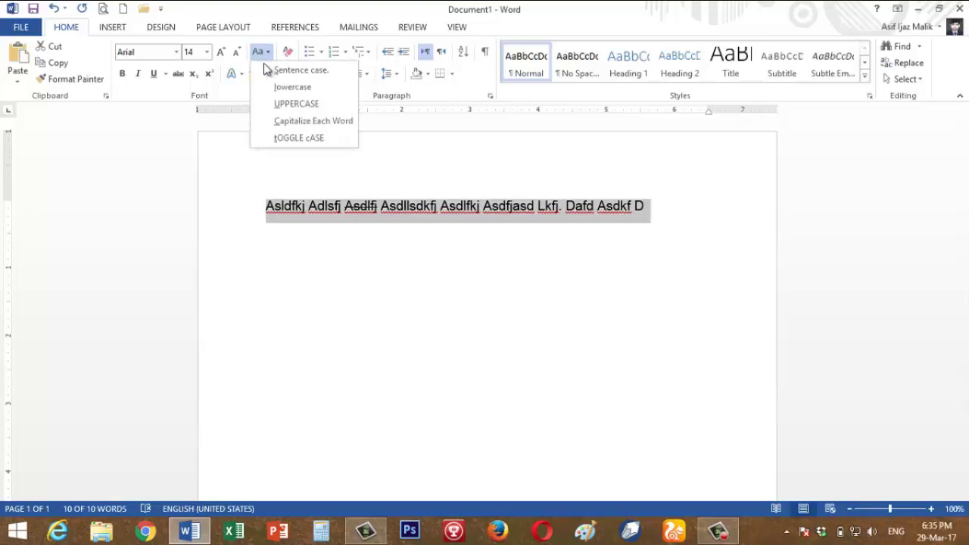
left_click(299, 140)
left_click(363, 237)
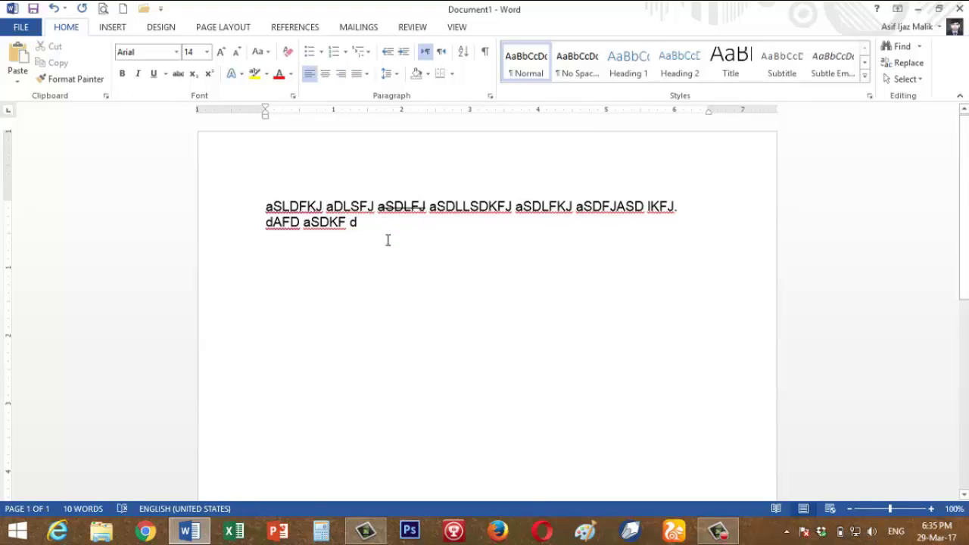
Step: Apply Sentence case to the whole sample text
double_click(249, 217)
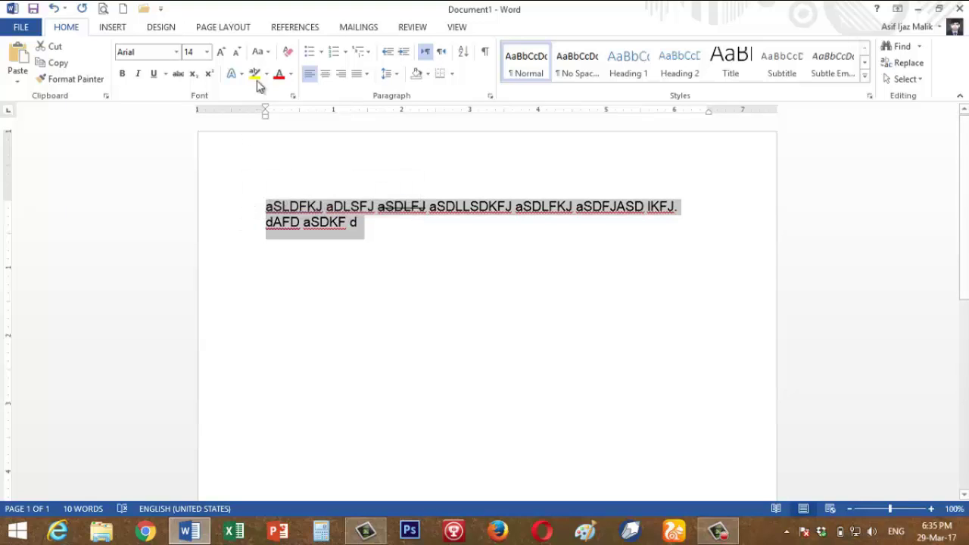
left_click(256, 52)
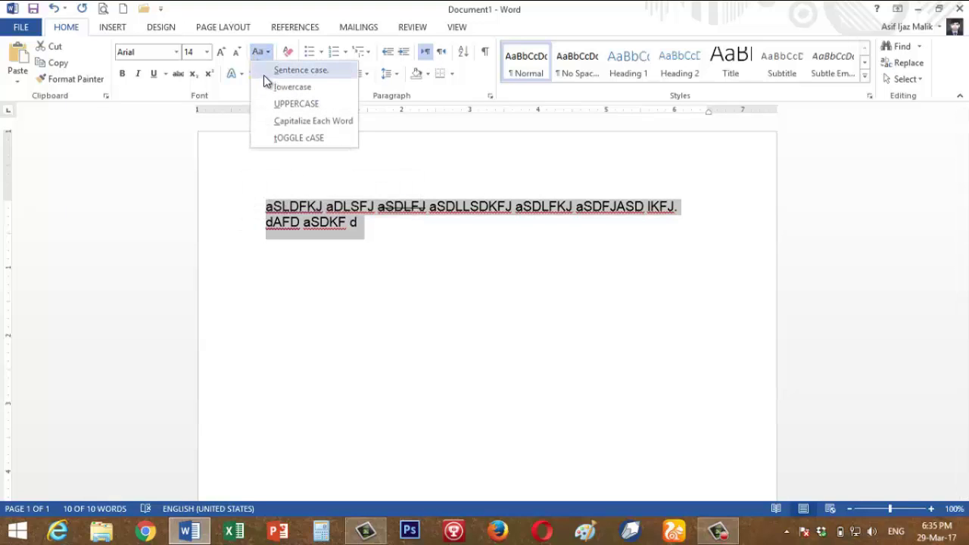
left_click(267, 73)
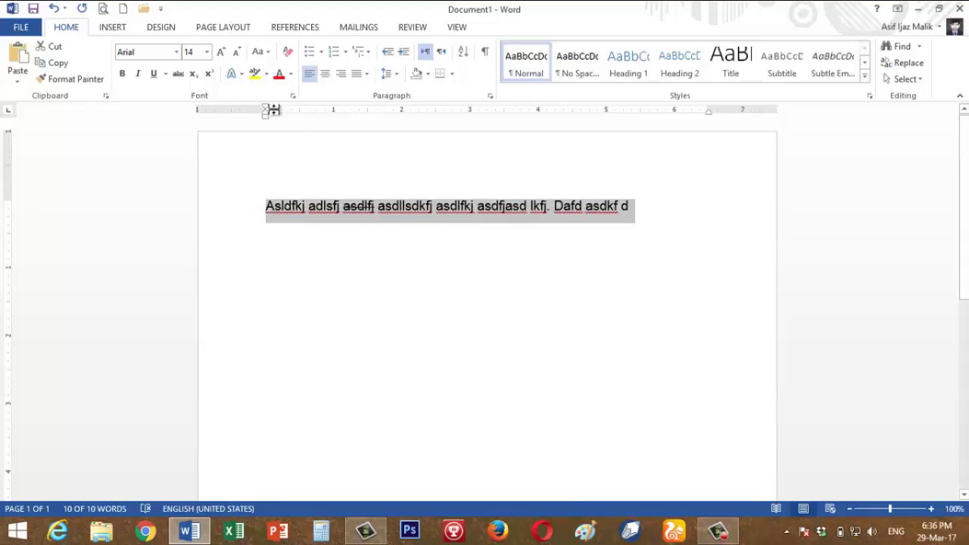
left_click(268, 53)
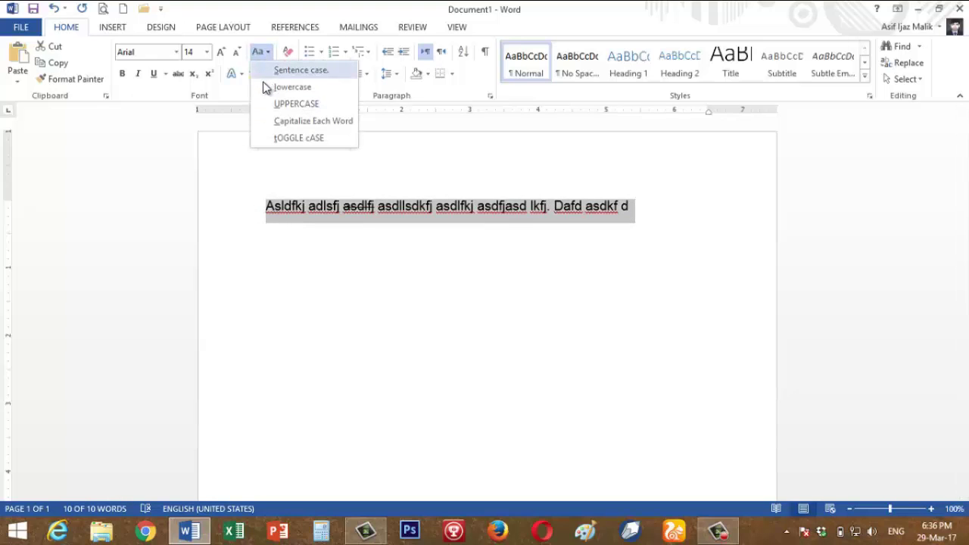
left_click(270, 69)
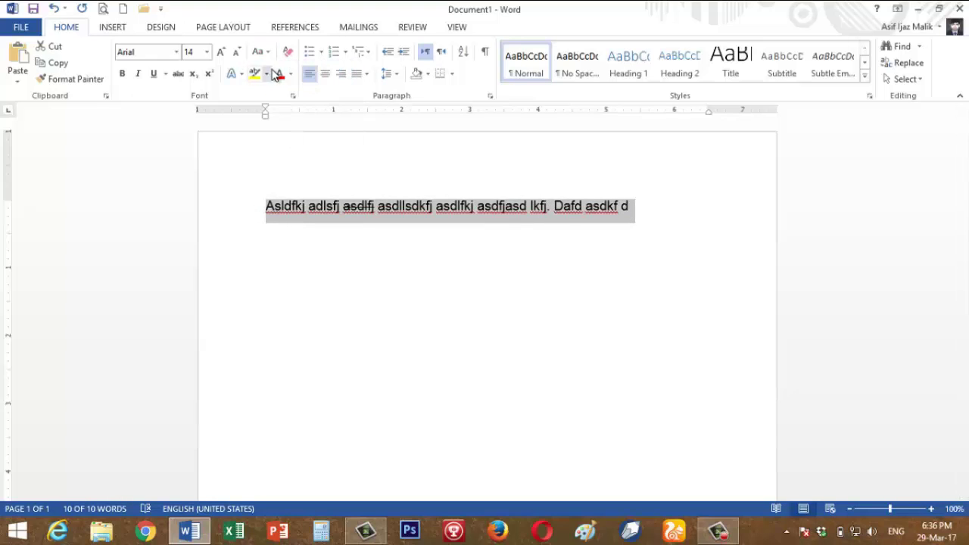
left_click(641, 231)
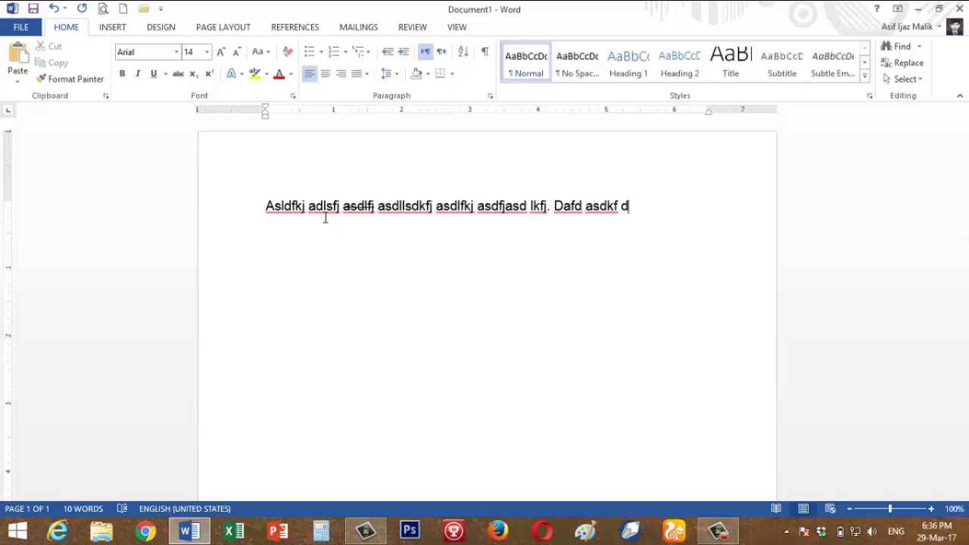
Step: Clear all formatting from the whole sample line
left_click(238, 213)
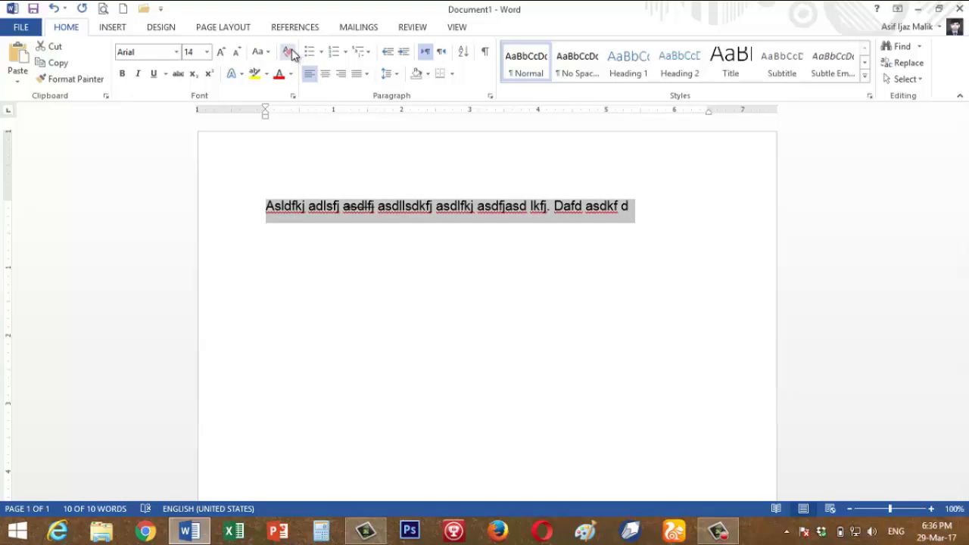
left_click(289, 52)
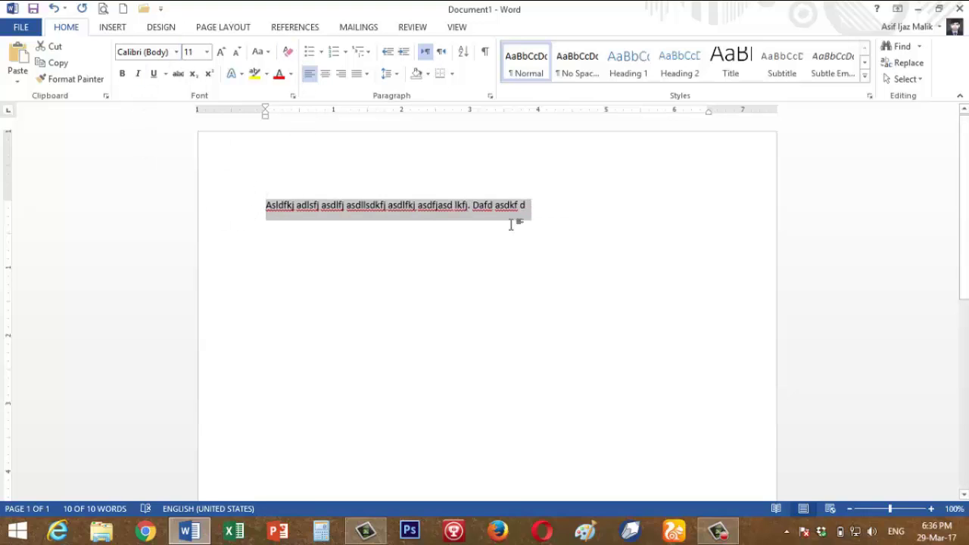
left_click(548, 214)
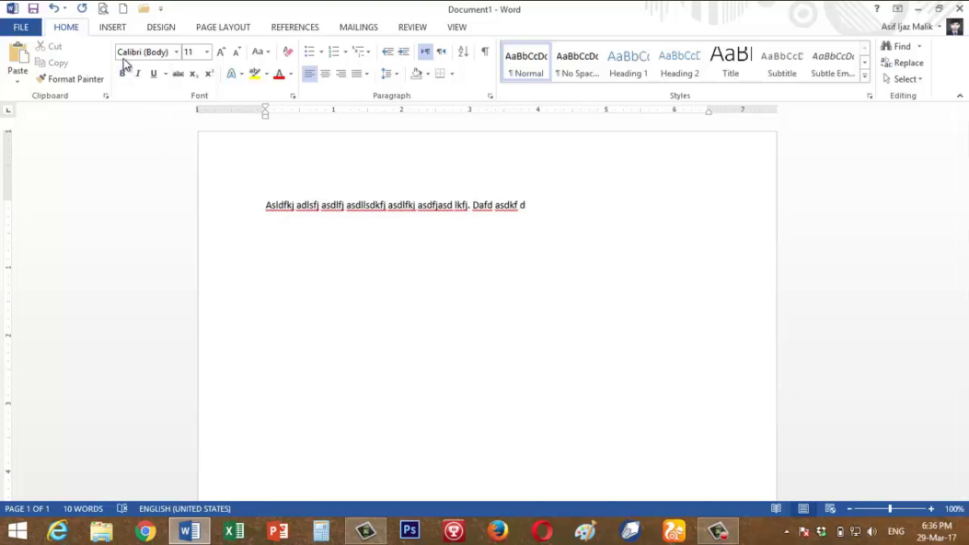
Step: Set the whole line to the Arial body theme font and grow its size stepwise to 16
left_click(234, 205)
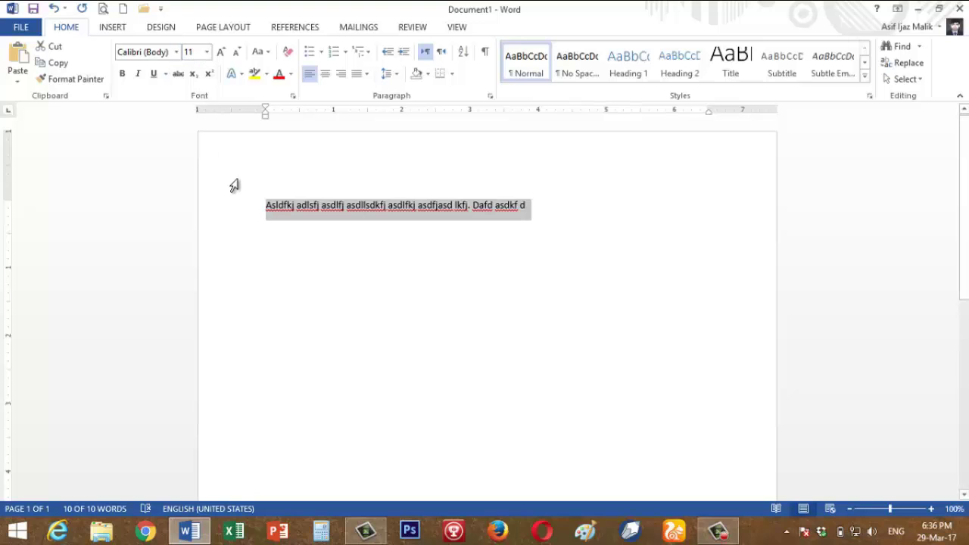
left_click(176, 51)
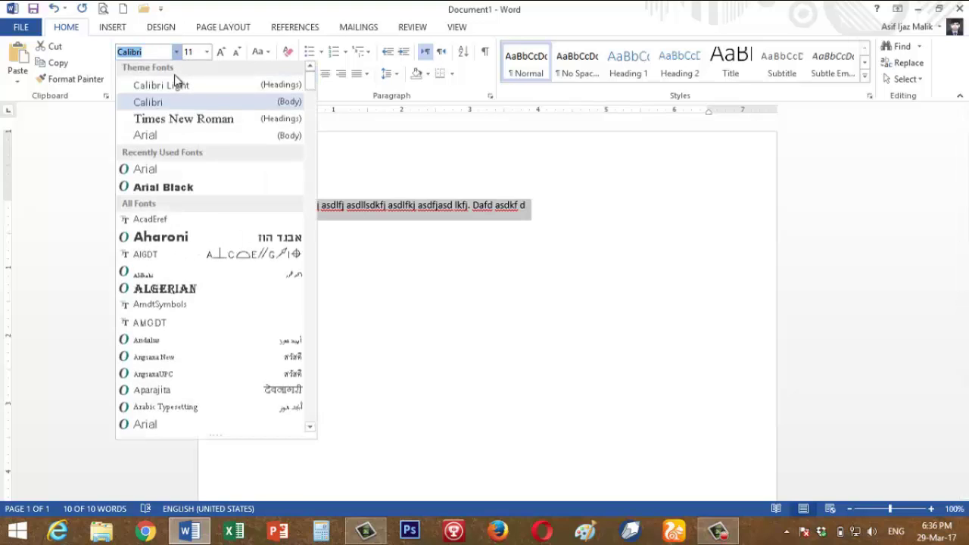
left_click(155, 140)
left_click(220, 51)
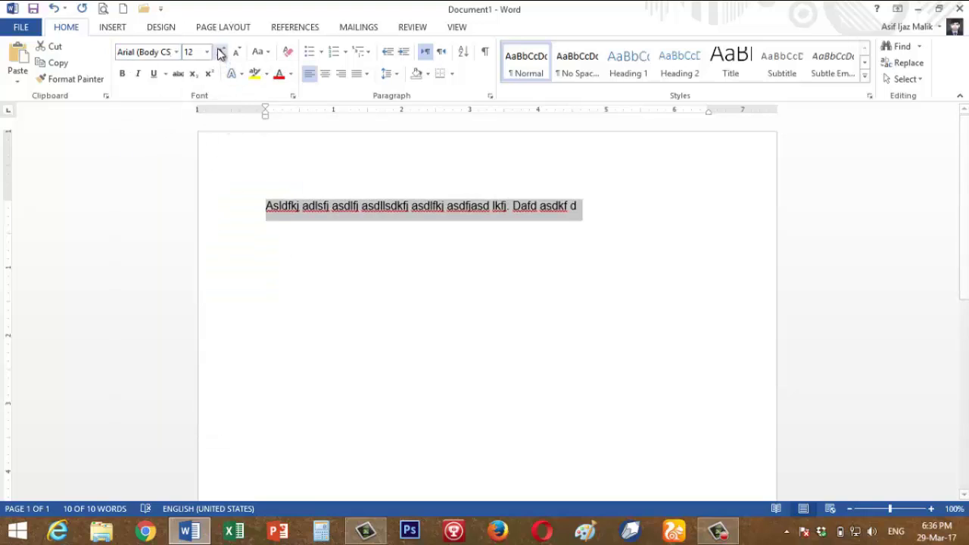
left_click(222, 53)
left_click(222, 53)
left_click(444, 277)
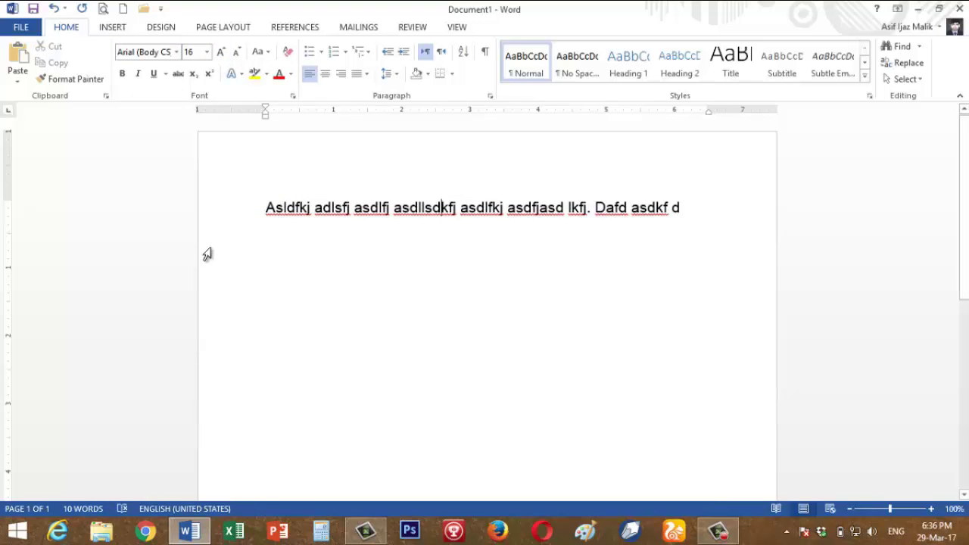
Step: Select the whole sample line and clear all its formatting
left_click(222, 211)
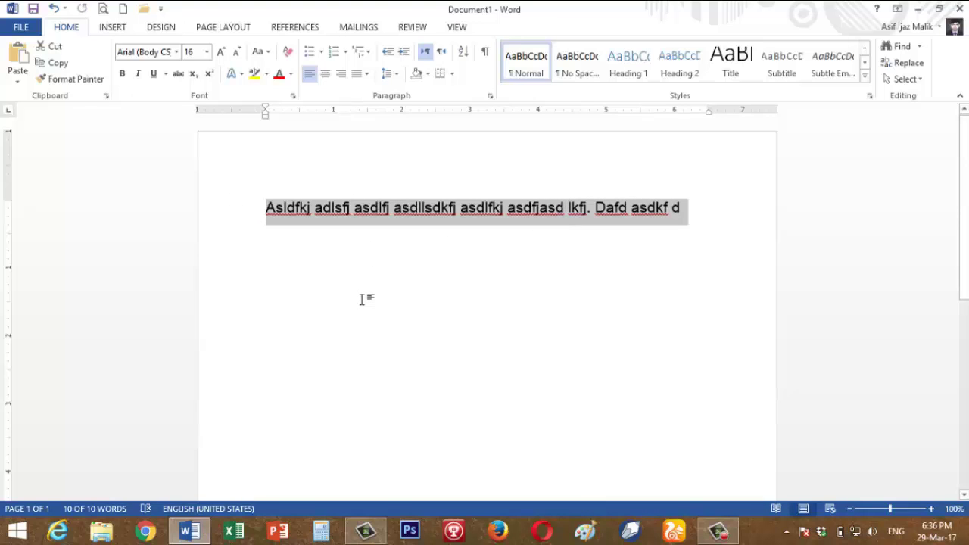
left_click_drag(356, 300, 347, 296)
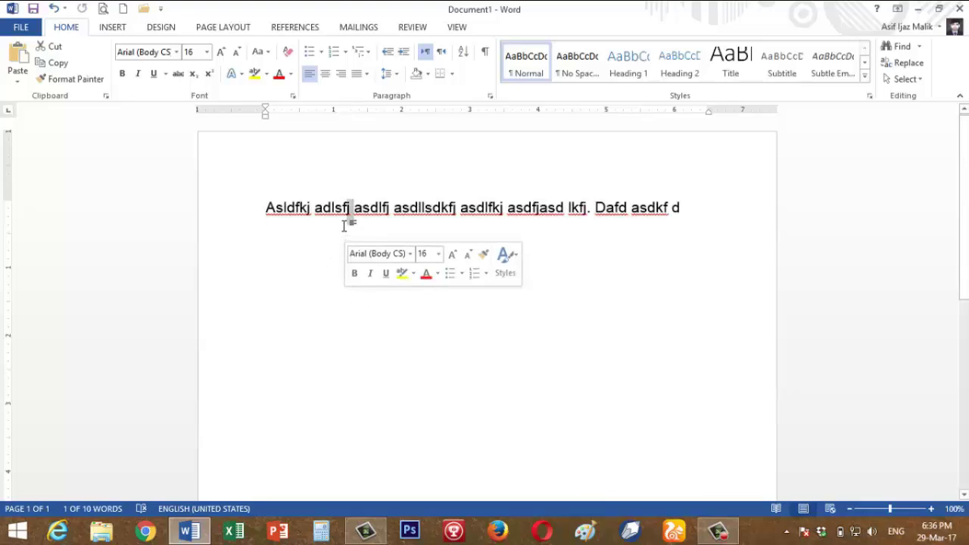
left_click(236, 218)
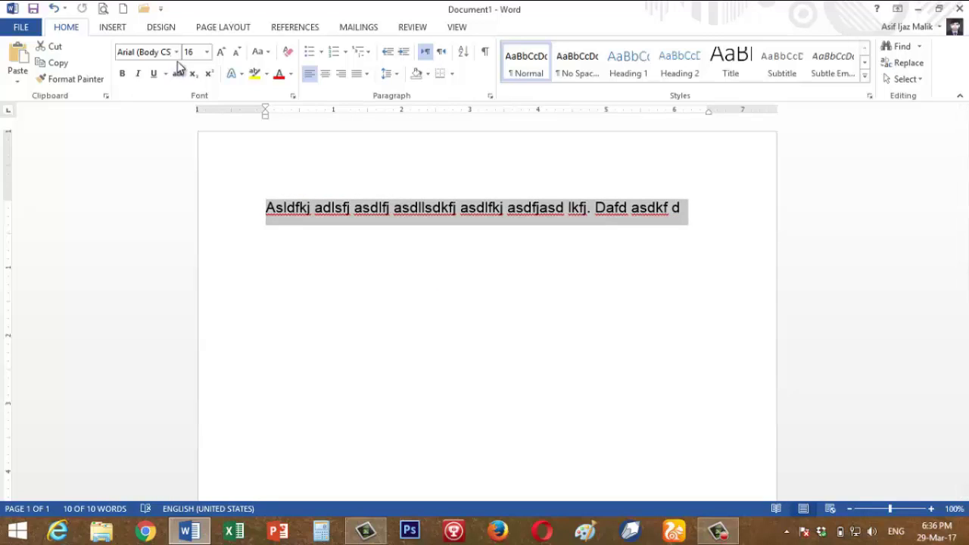
left_click(288, 56)
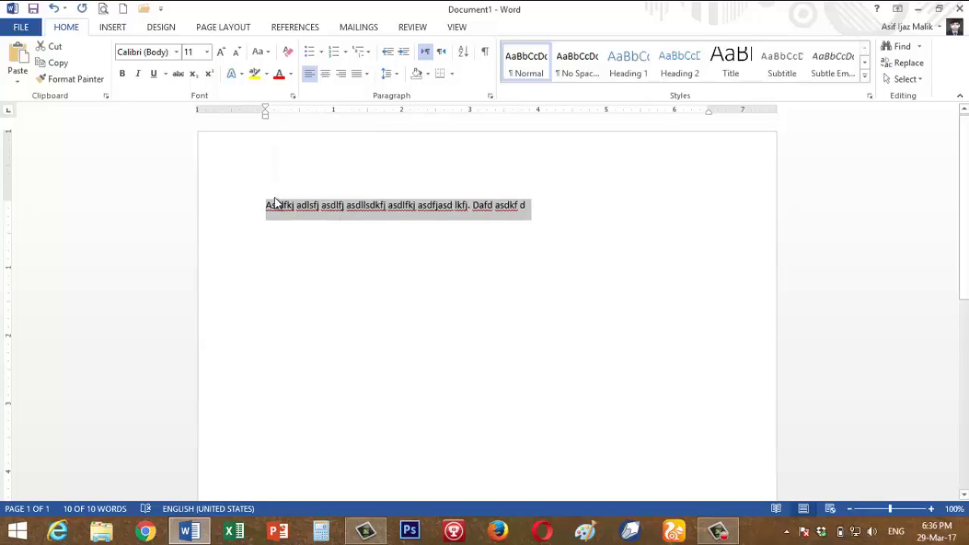
Step: Grow the whole line's font size stepwise to 16 and set its font to Arial
left_click(223, 53)
left_click(223, 53)
left_click(223, 53)
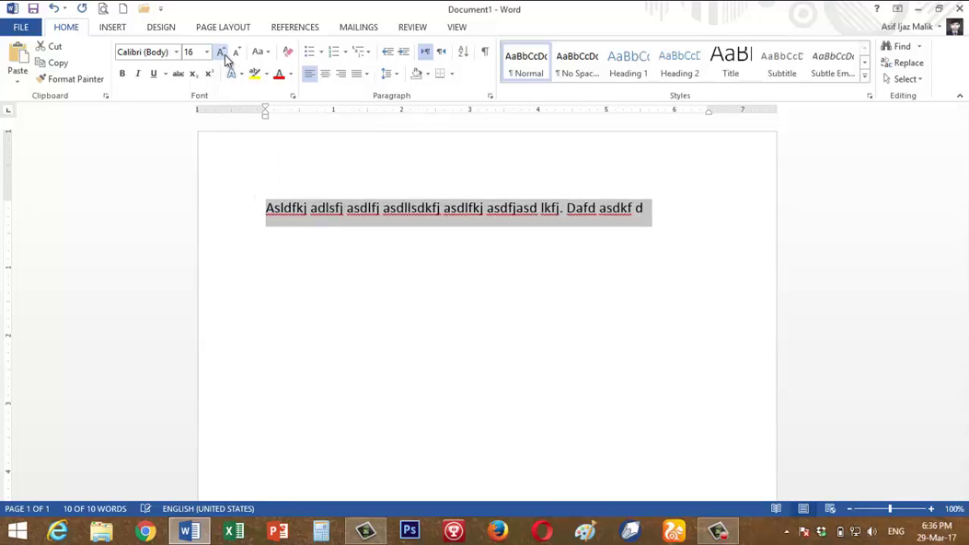
left_click(362, 211)
left_click(222, 212)
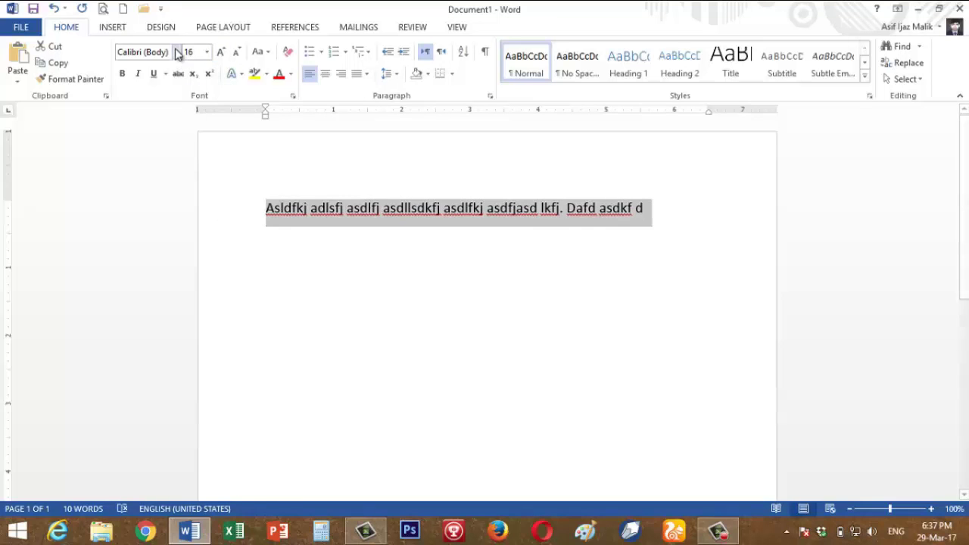
left_click(176, 51)
left_click(153, 174)
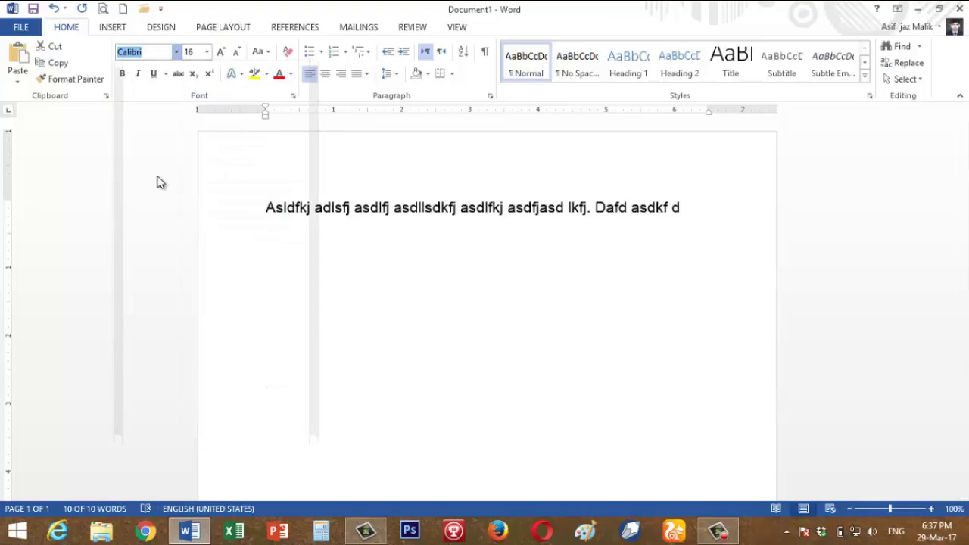
Step: Colour the word "adlsfj" red and the word "asdllsdkfj" green
left_click(347, 210)
left_click_drag(315, 208, 456, 208)
left_click(280, 74)
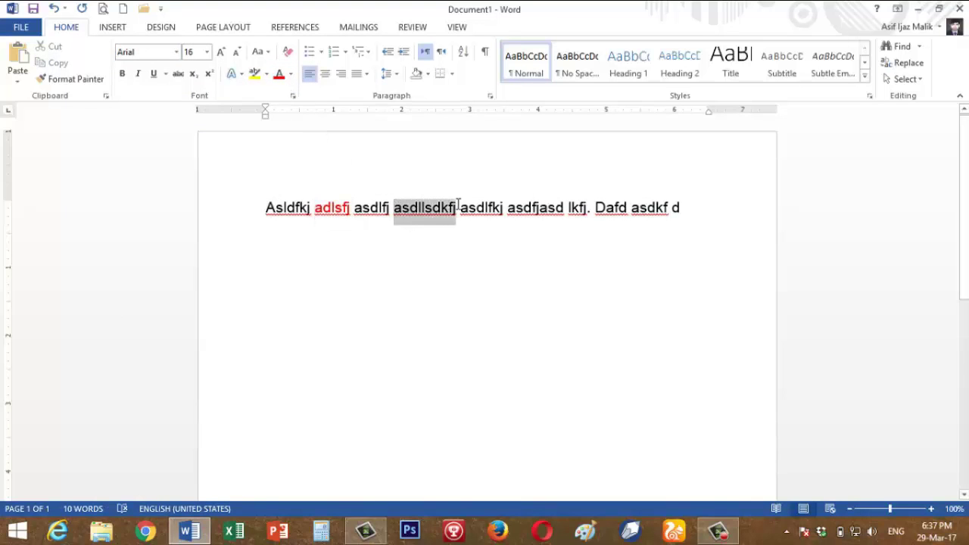
left_click(291, 74)
left_click(339, 201)
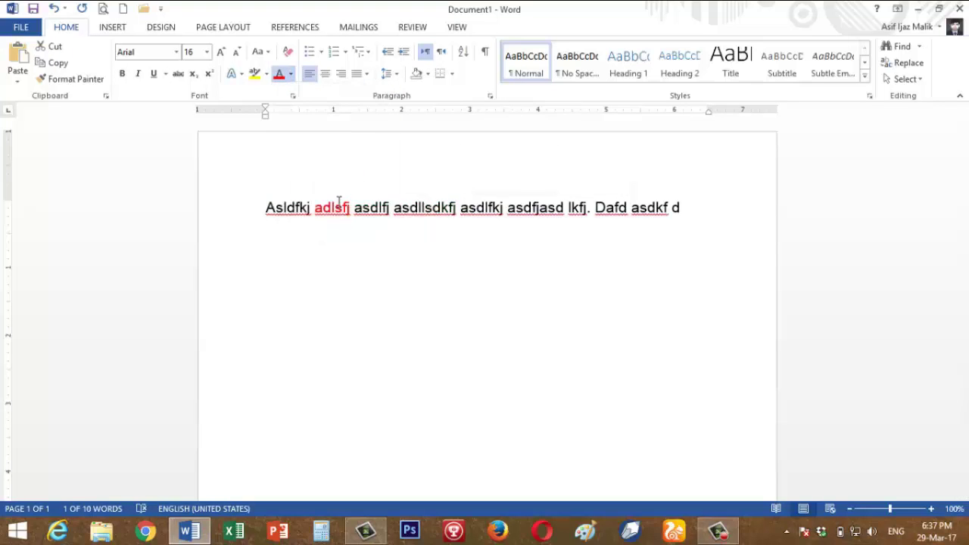
Step: Highlight the word "asdfjasd" in yellow
left_click(469, 207)
left_click_drag(508, 207, 564, 208)
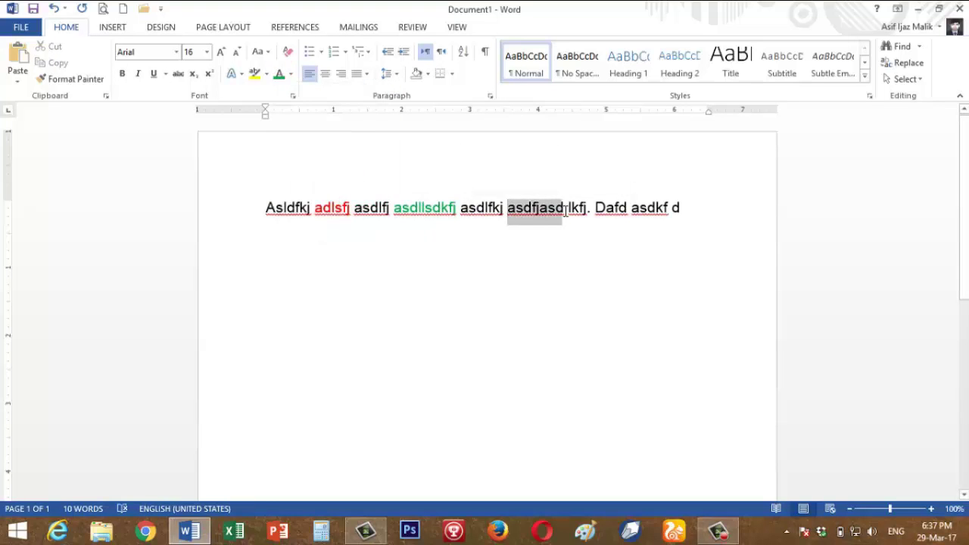
left_click(267, 74)
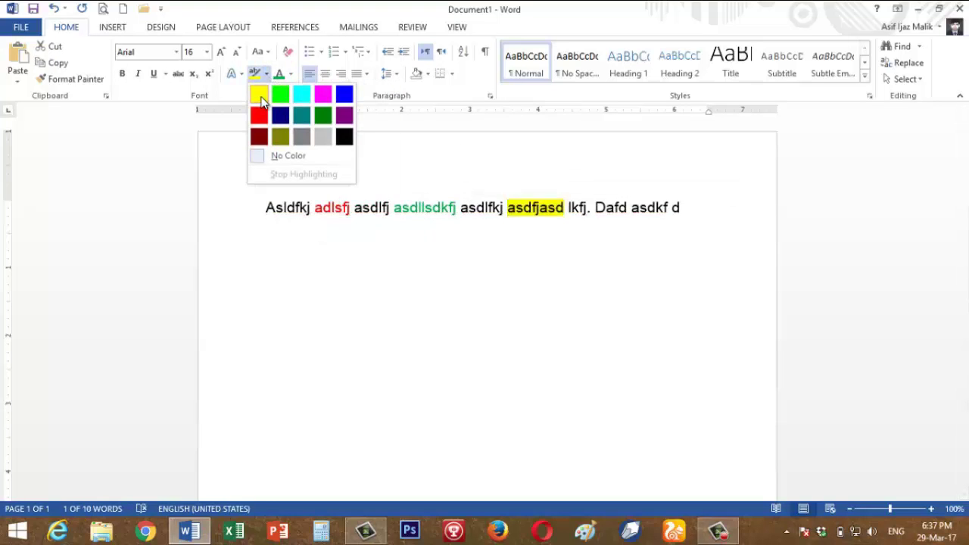
left_click(258, 93)
Step: Highlight the word "Dafd" in red and deselect it
left_click(598, 208)
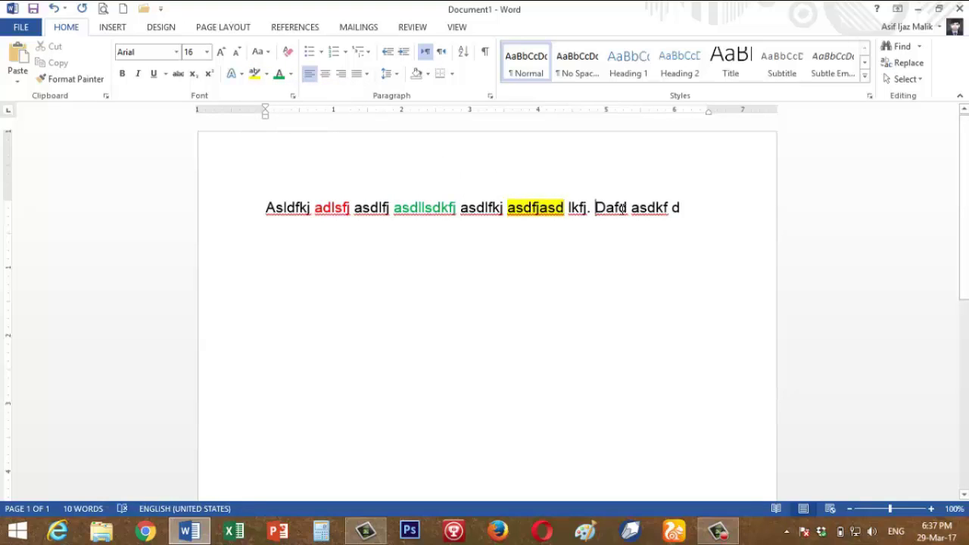
double_click(623, 208)
left_click(268, 75)
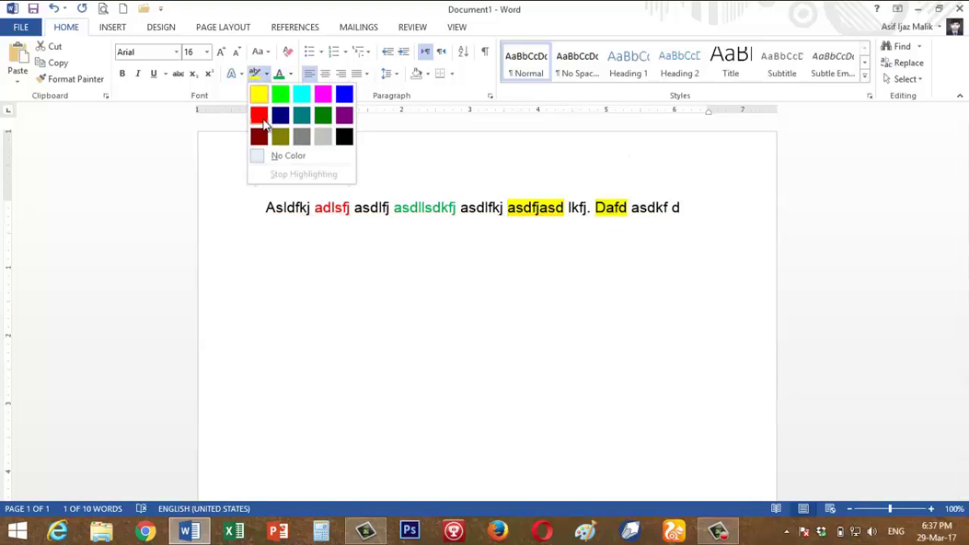
left_click(261, 120)
left_click(314, 275)
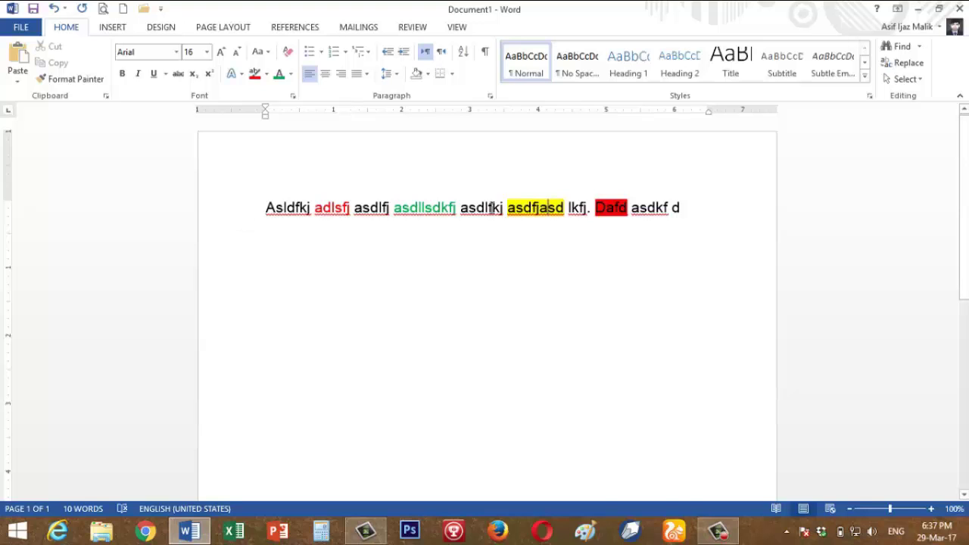
Step: Make the whole sample line bold and italic
left_click(244, 215)
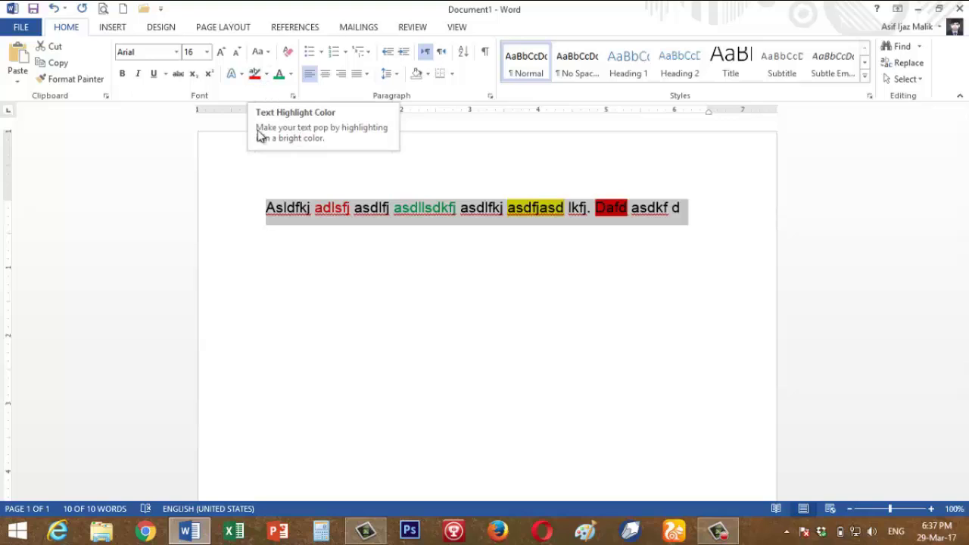
left_click(122, 74)
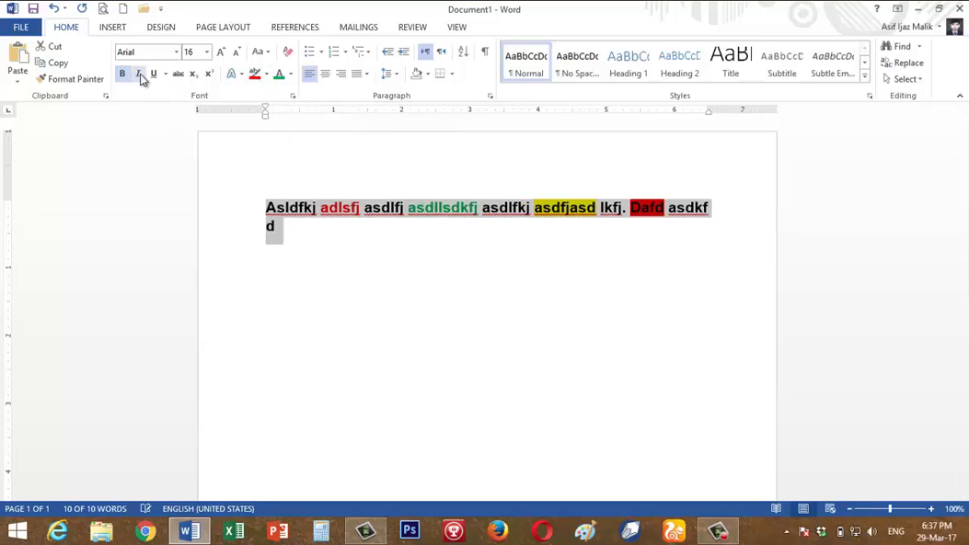
left_click(140, 76)
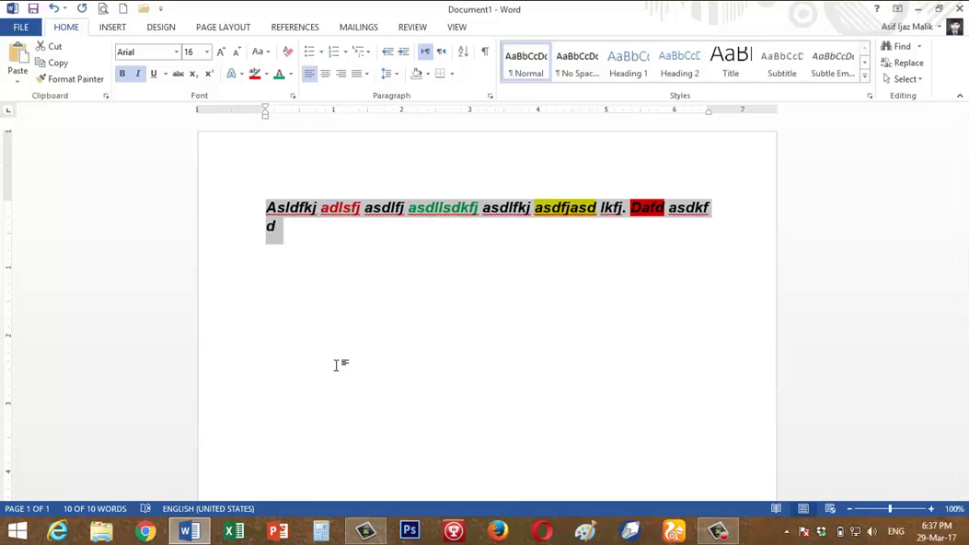
Step: Clear the whole line's formatting and remove its text highlighting, leaving the line selected
left_click(287, 55)
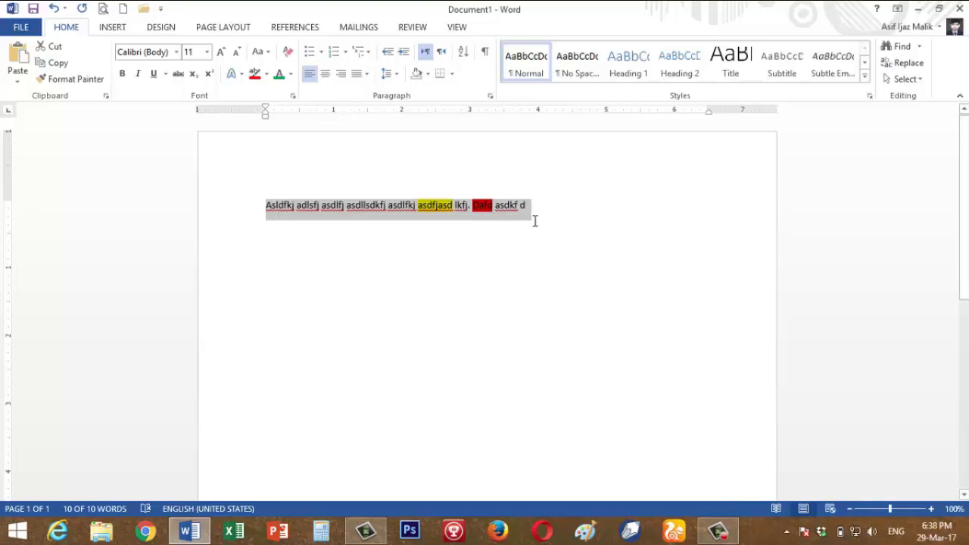
left_click(266, 75)
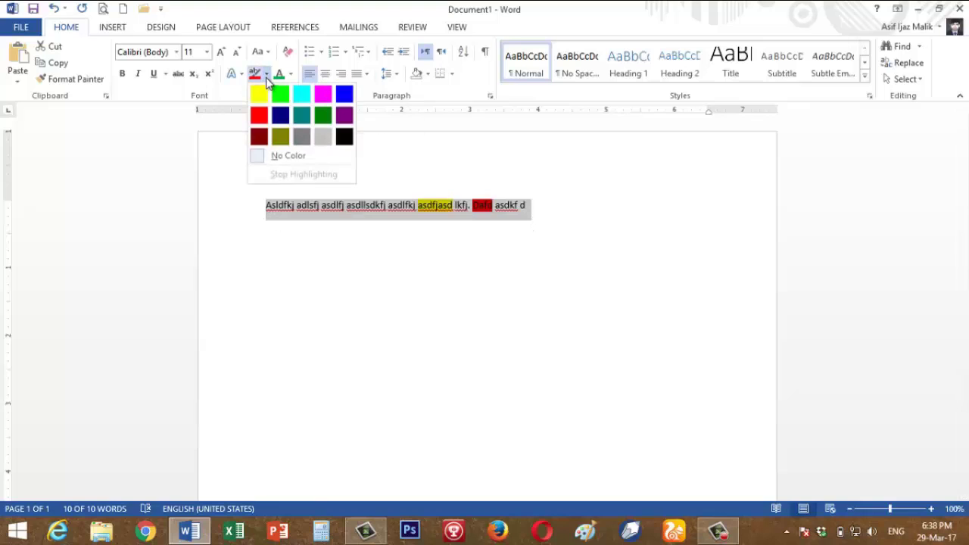
left_click(290, 156)
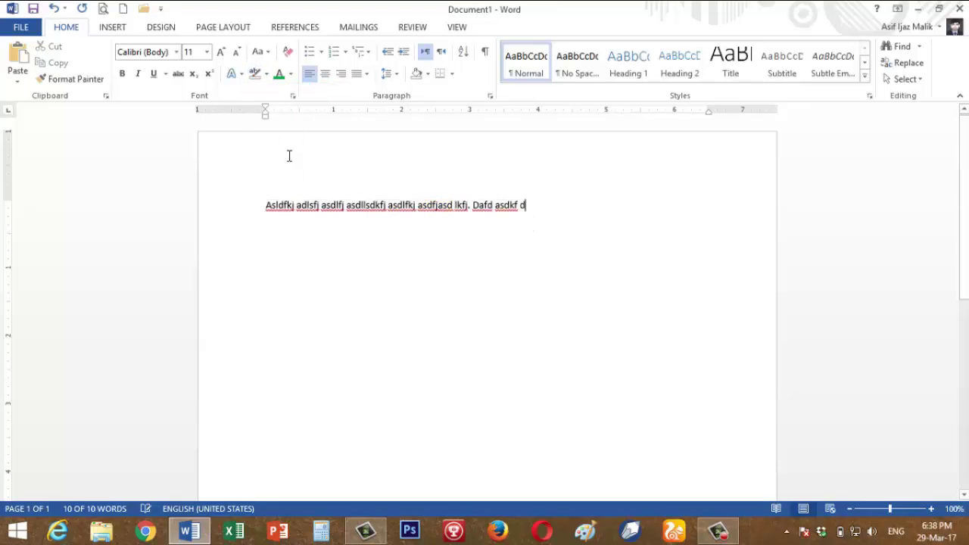
left_click(249, 217)
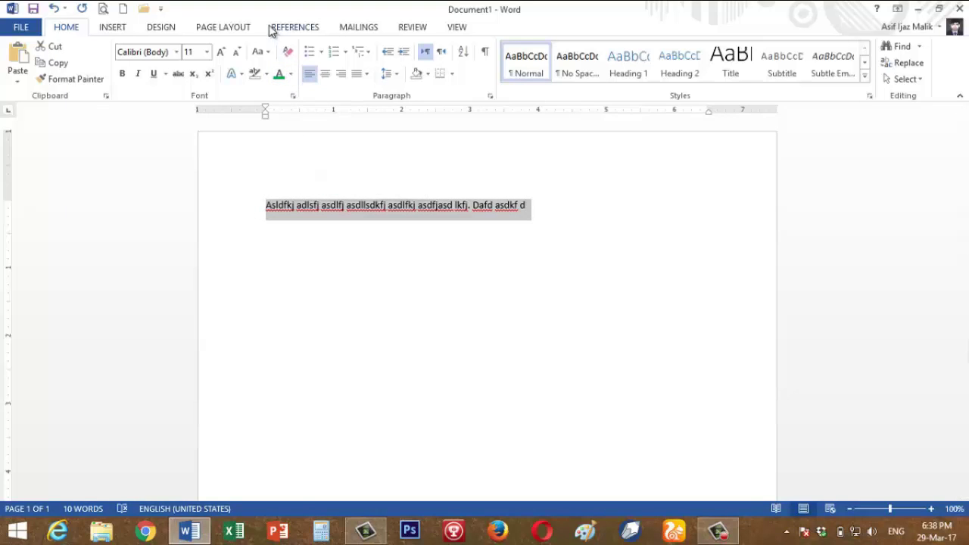